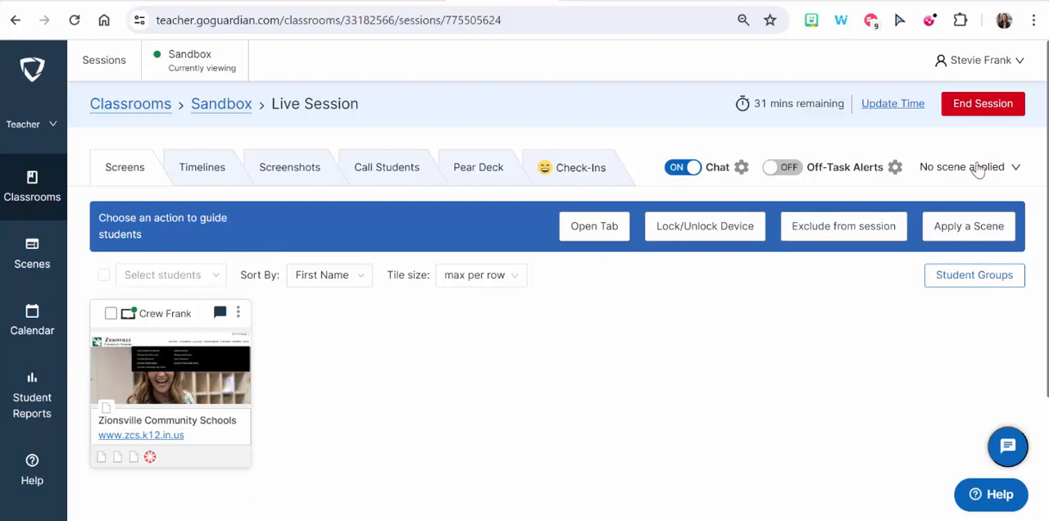
- Start creating a new scene for the live session as an Allowed Websites List
click(1011, 170)
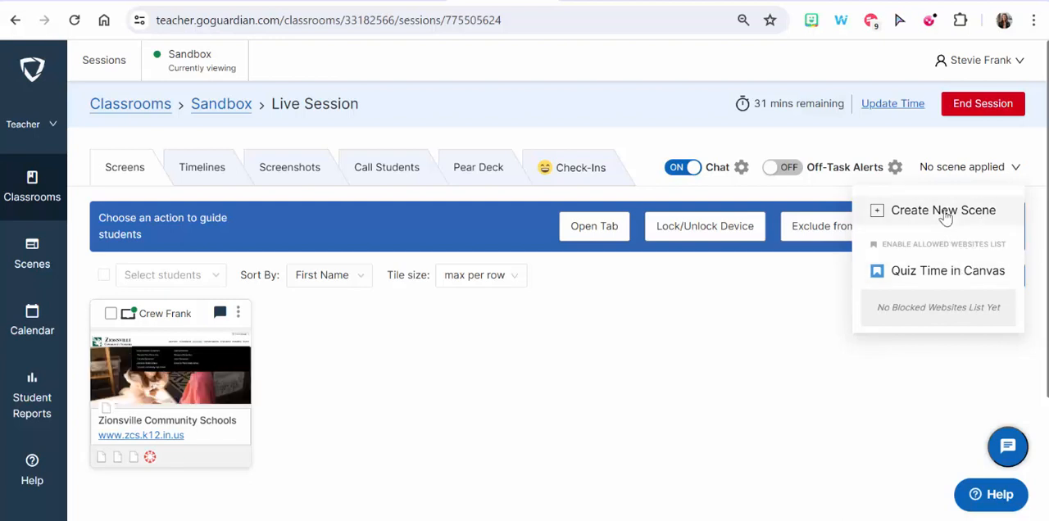
click(777, 276)
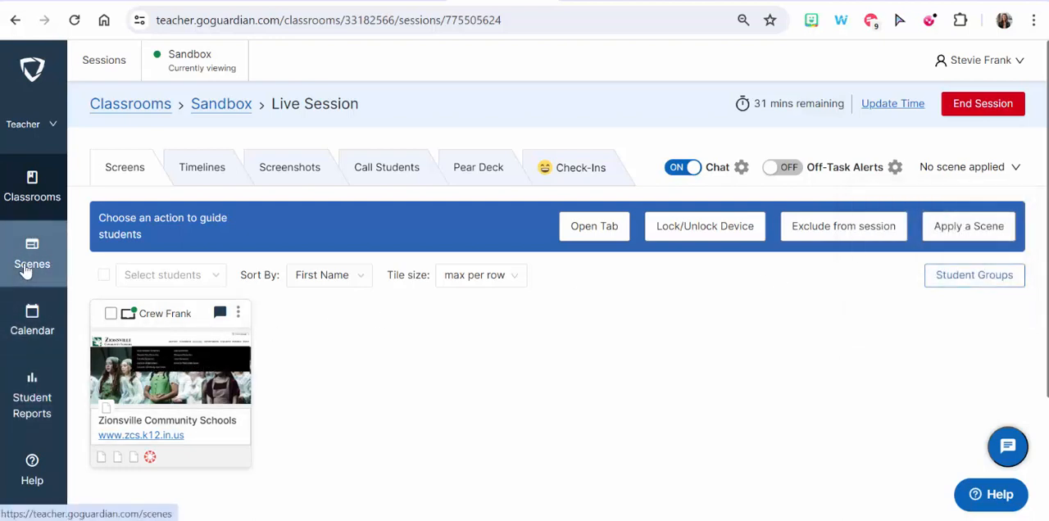
click(1015, 169)
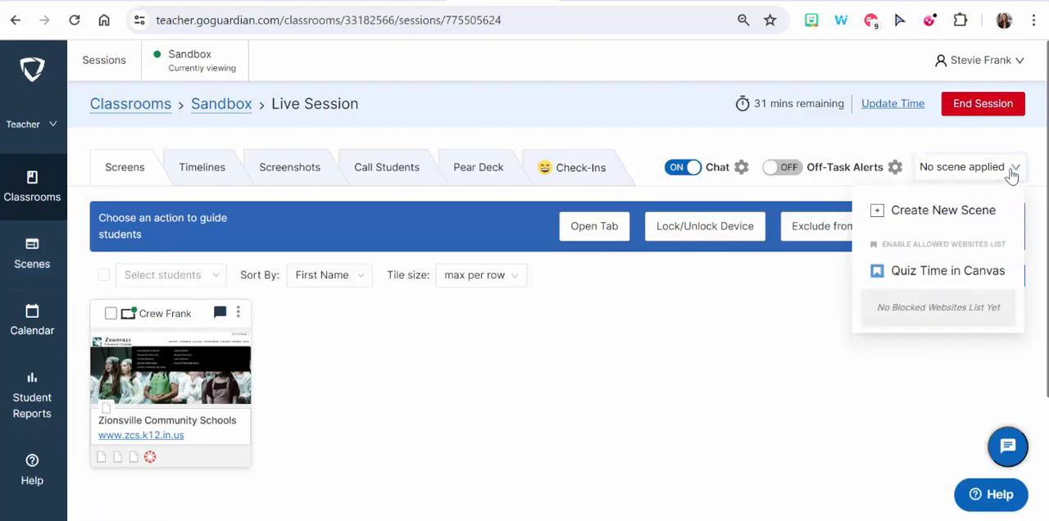
click(944, 215)
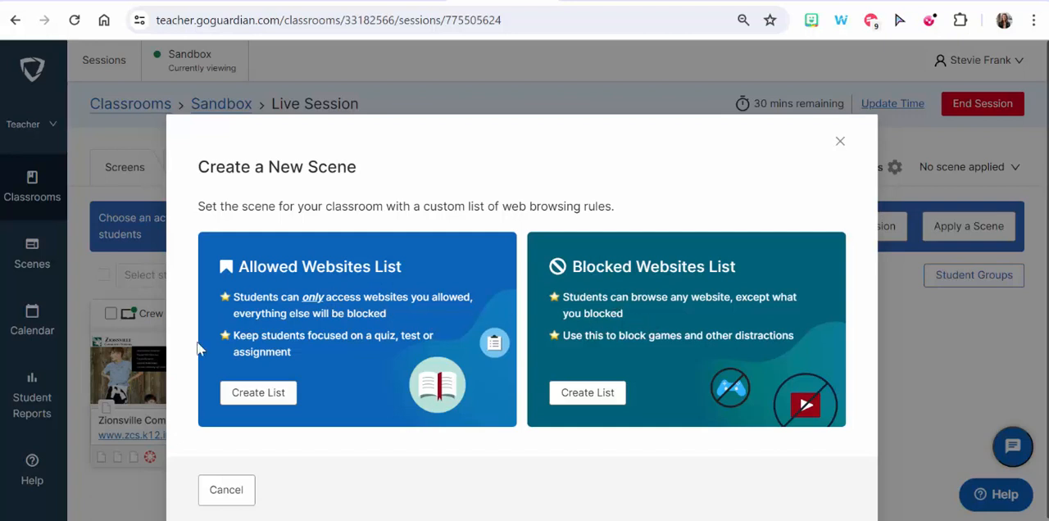
click(260, 394)
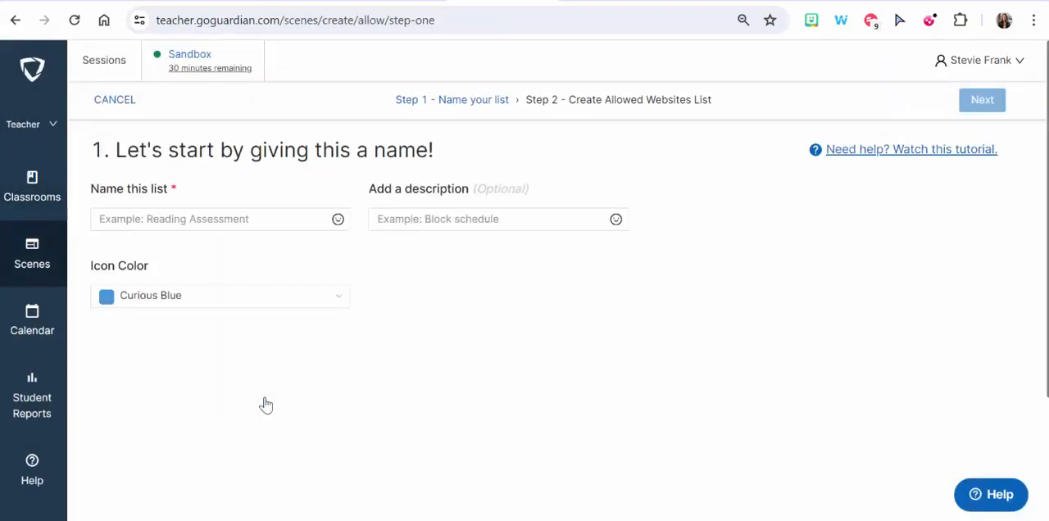
- Name the list "Quiz Time in Canvas", set its icon color to Green, and continue to the website selection
click(228, 219)
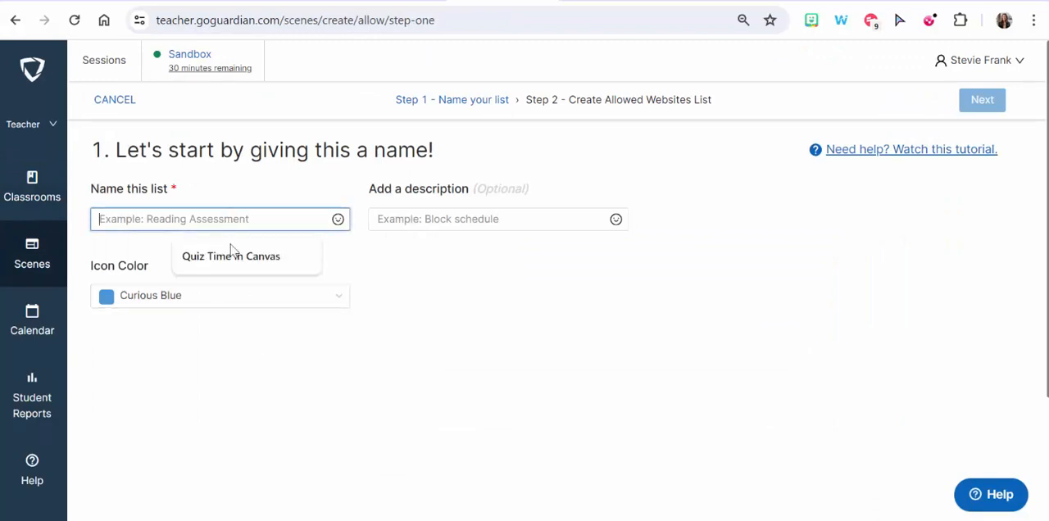
click(233, 257)
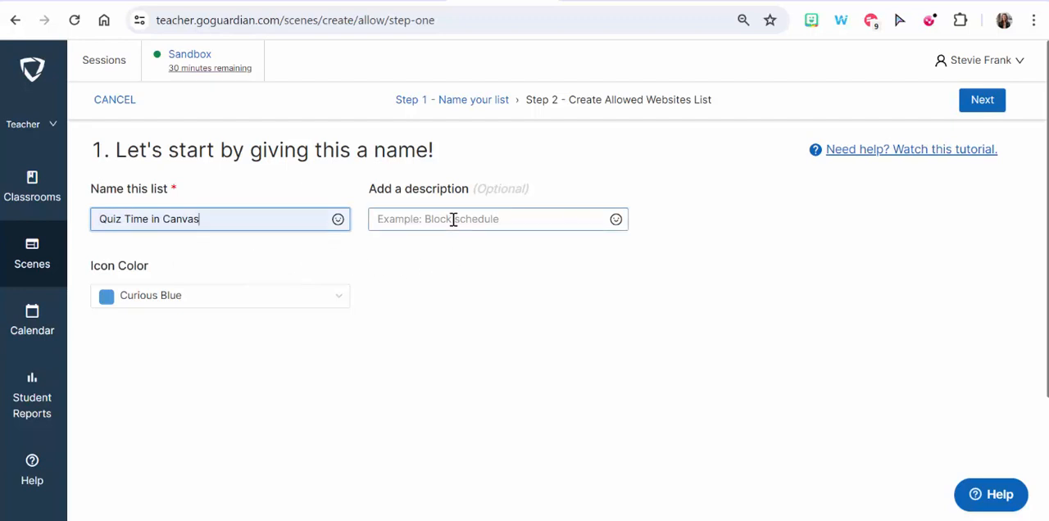
click(312, 305)
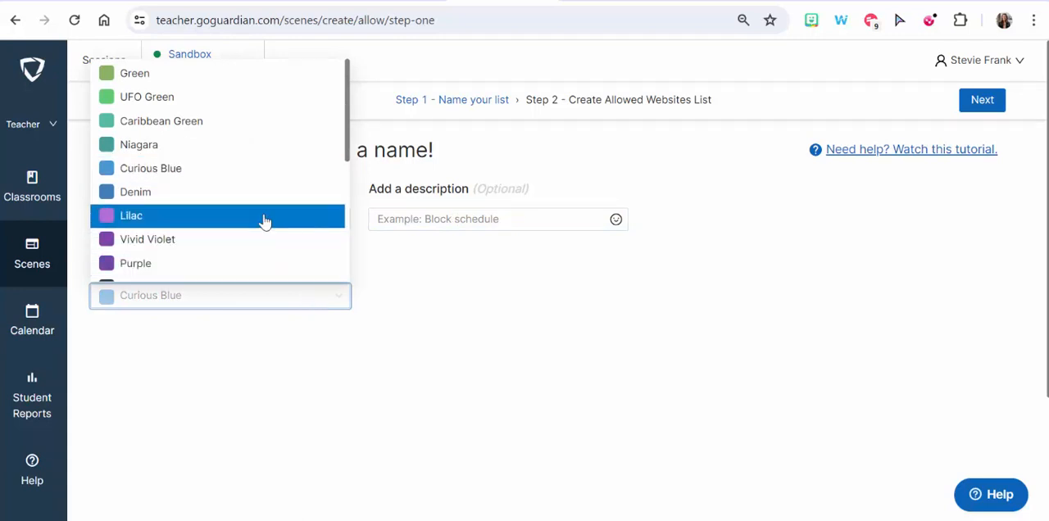
click(227, 75)
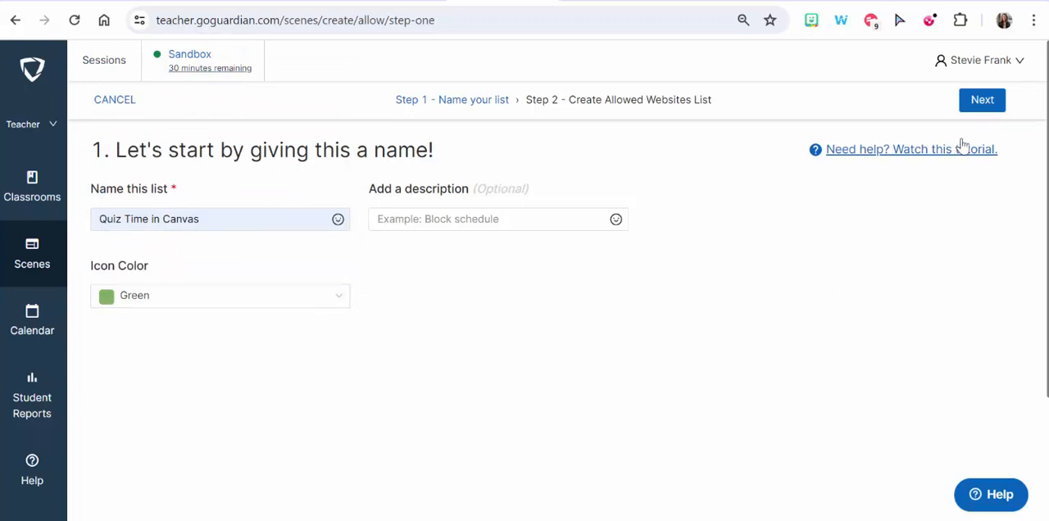
click(983, 101)
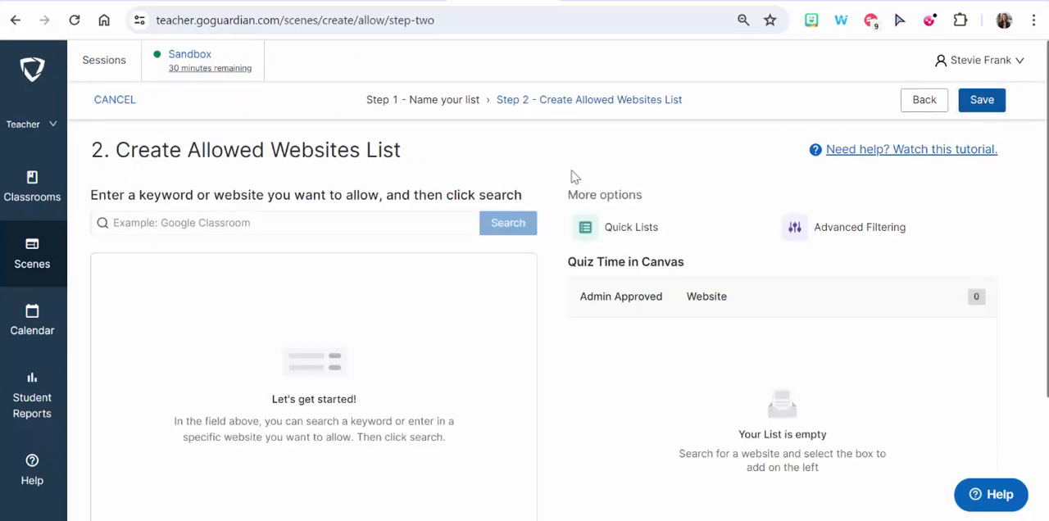
- Search the websites that can be allowed for "Canvas"
click(325, 227)
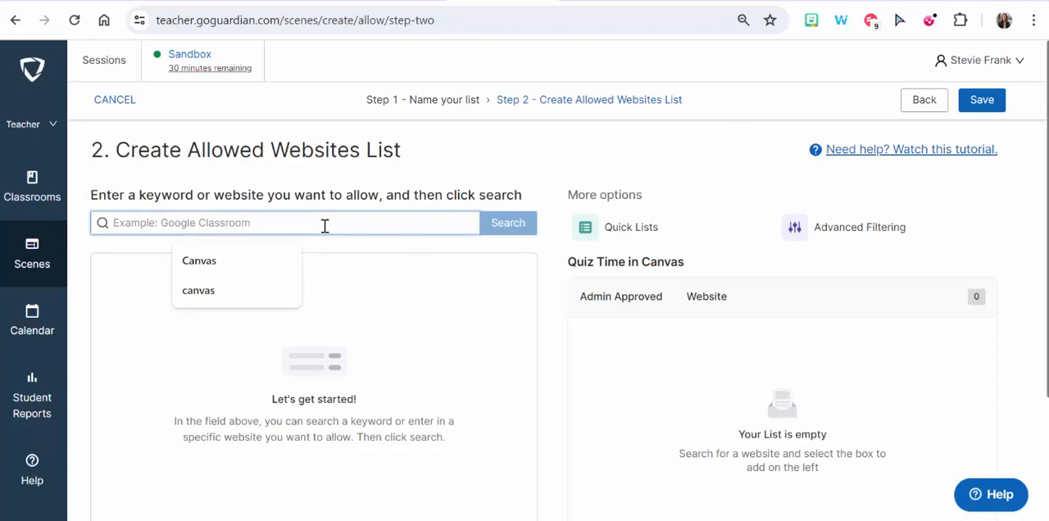
click(295, 260)
click(516, 226)
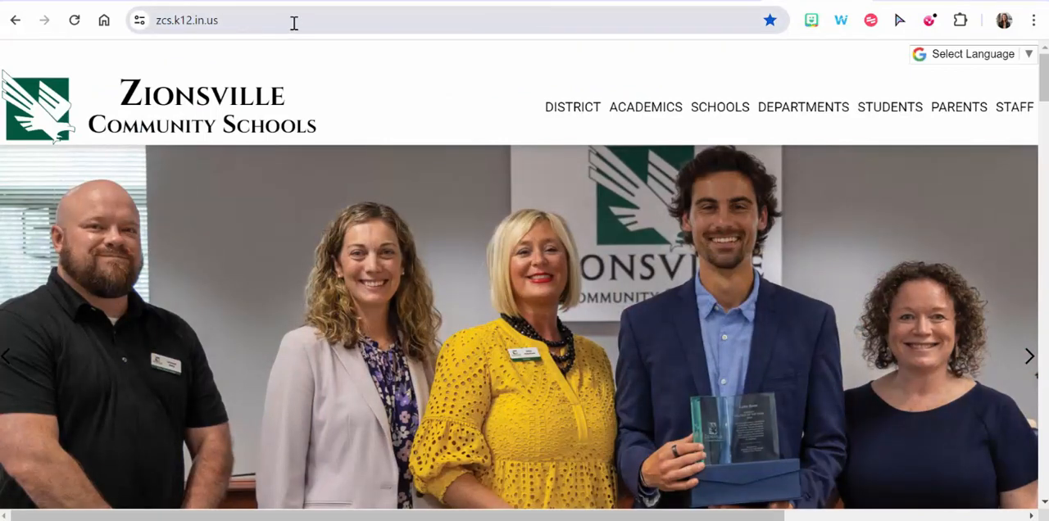
- Switch to the Zionsville Community Schools homepage and copy its web address
click(294, 23)
right_click(295, 22)
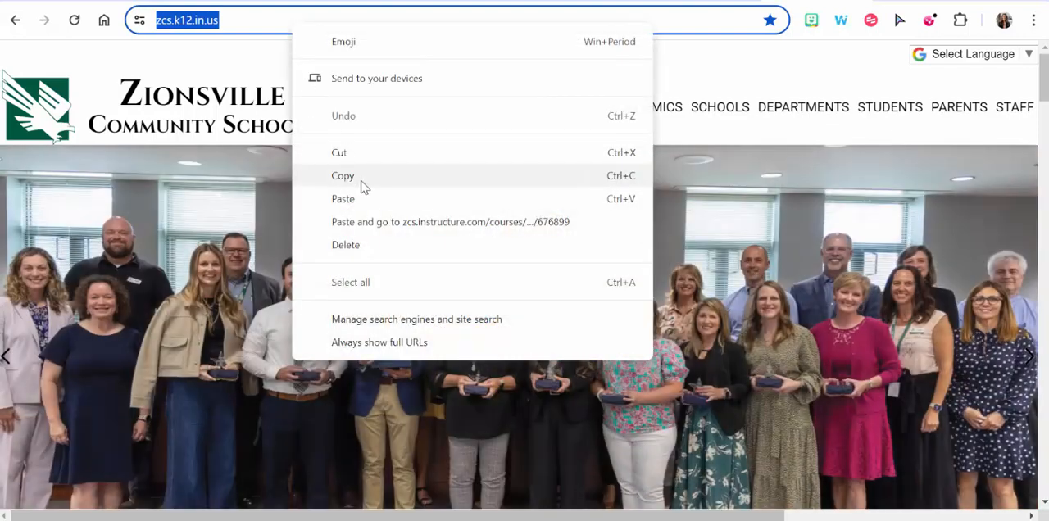
click(361, 177)
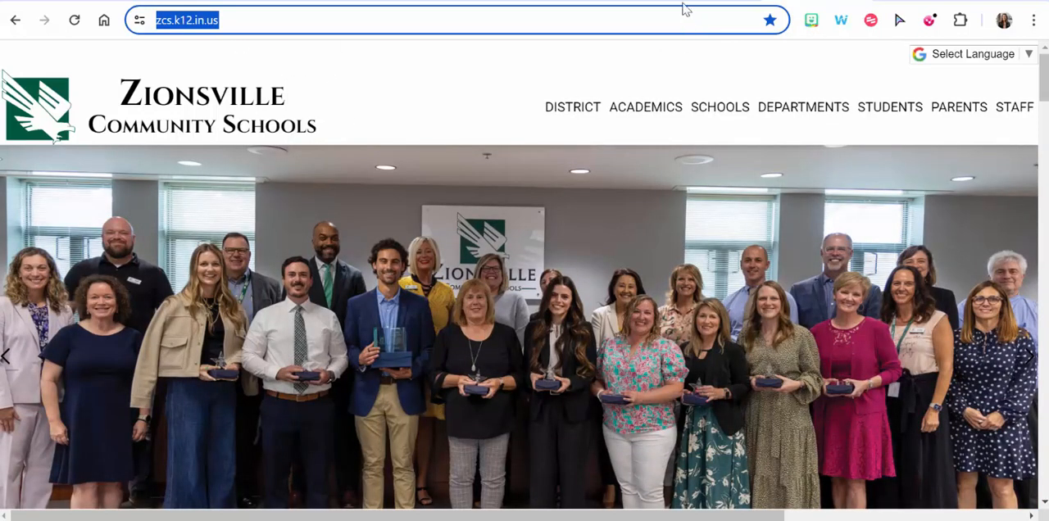
click(502, 2)
drag(168, 223, 107, 229)
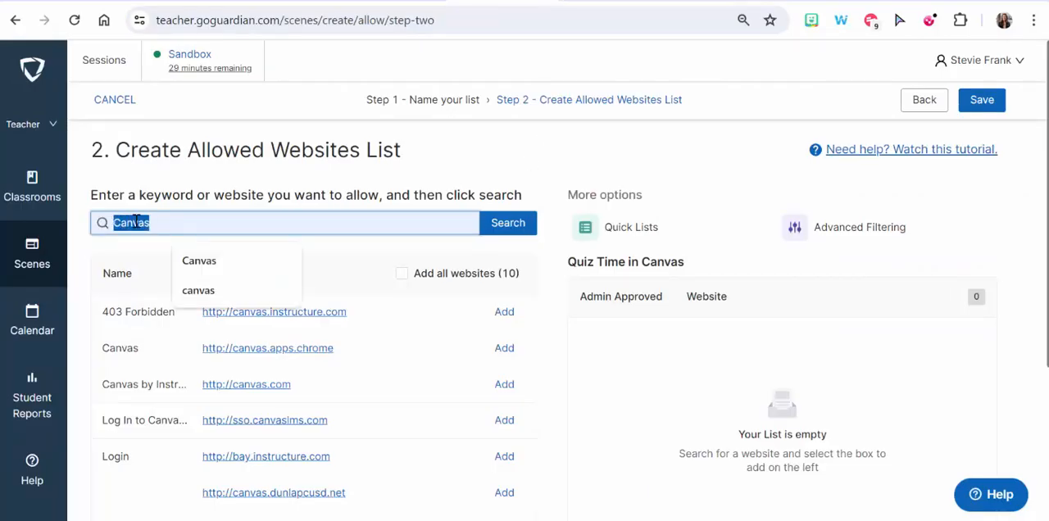
right_click(136, 223)
click(201, 320)
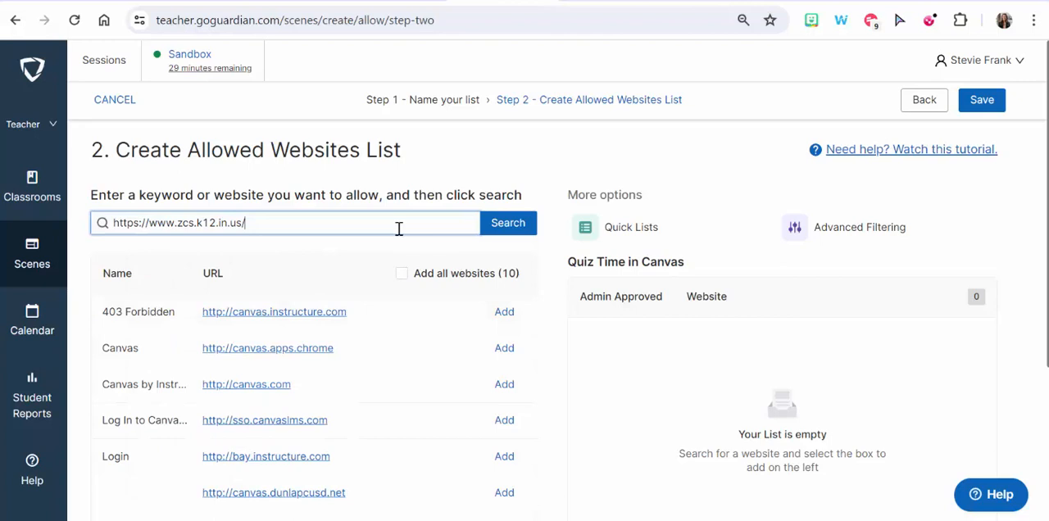
click(505, 234)
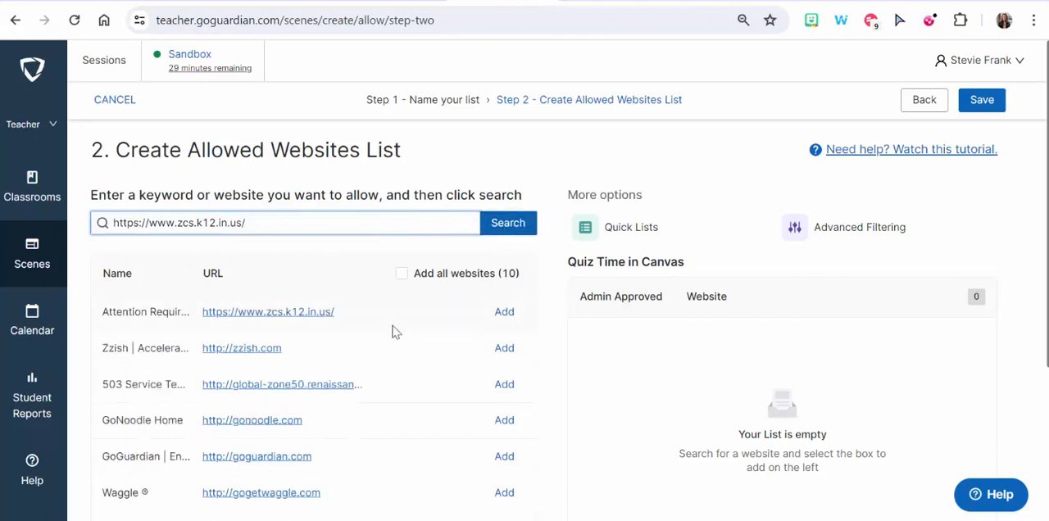
click(505, 319)
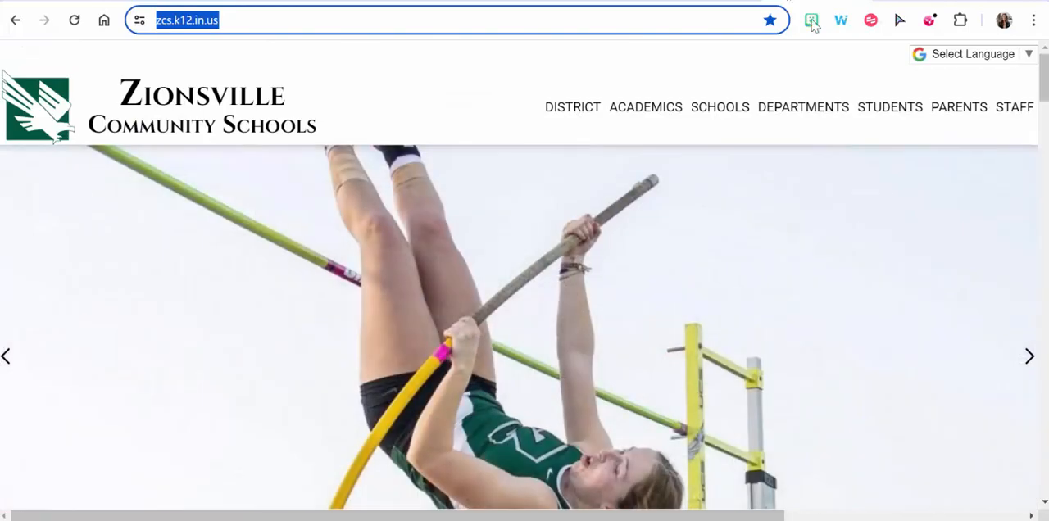
- On the Zionsville Community Schools site, open the ZCS Portal from the student links and copy its login page address
mouse_move(967, 120)
mouse_move(891, 121)
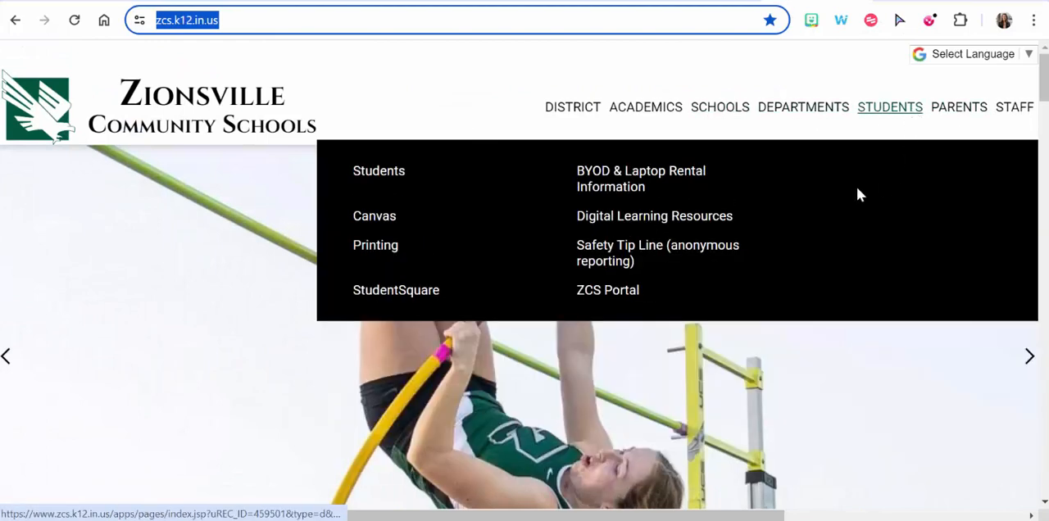
click(637, 293)
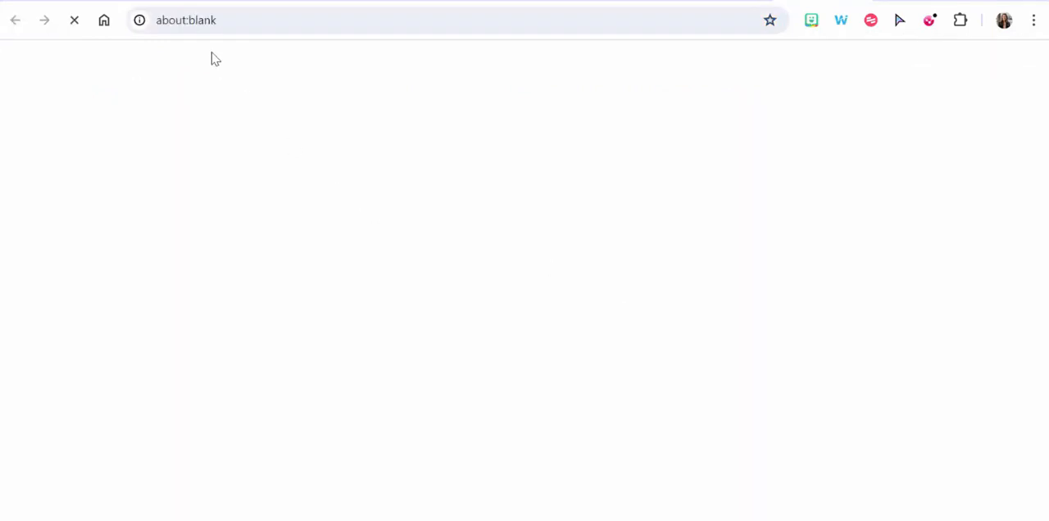
click(257, 17)
right_click(256, 20)
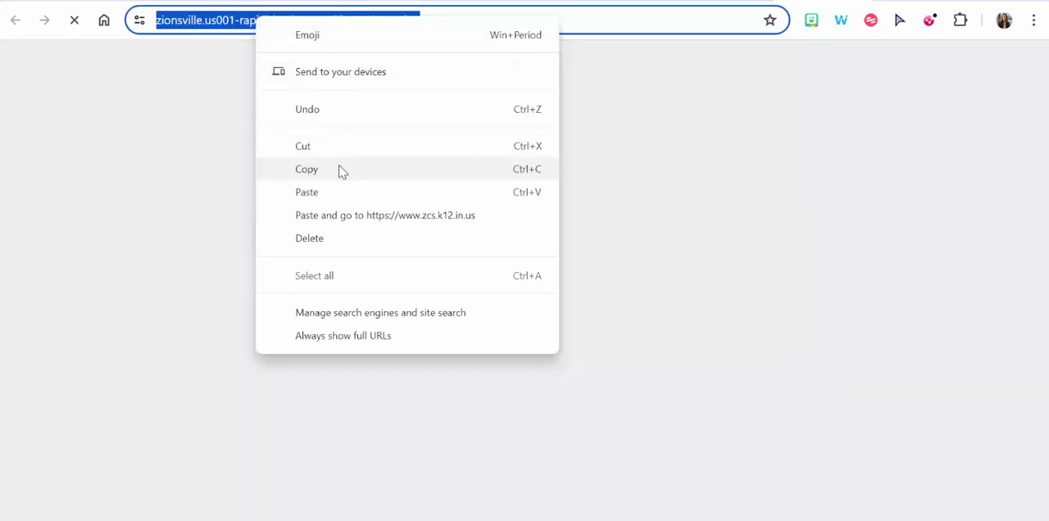
click(342, 170)
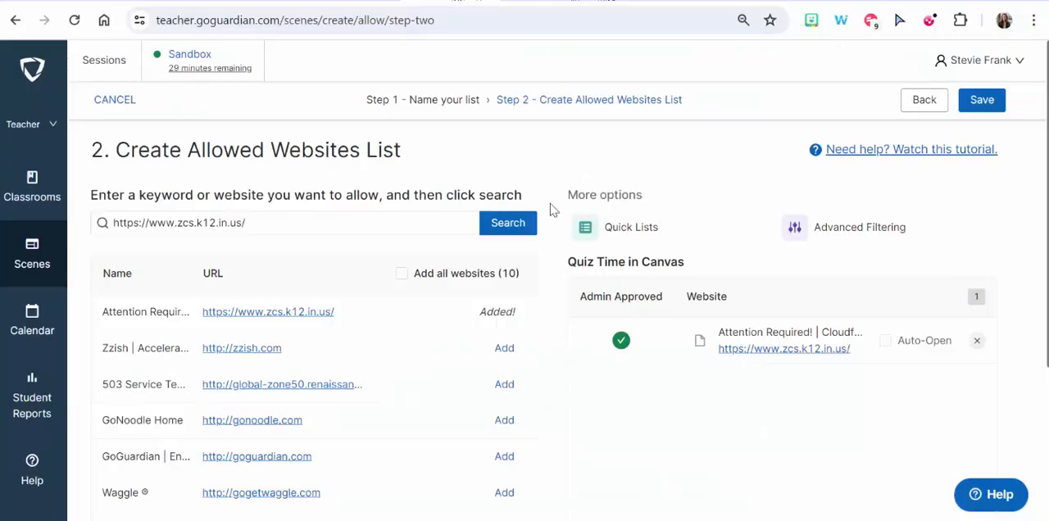
drag(281, 227, 106, 225)
right_click(165, 220)
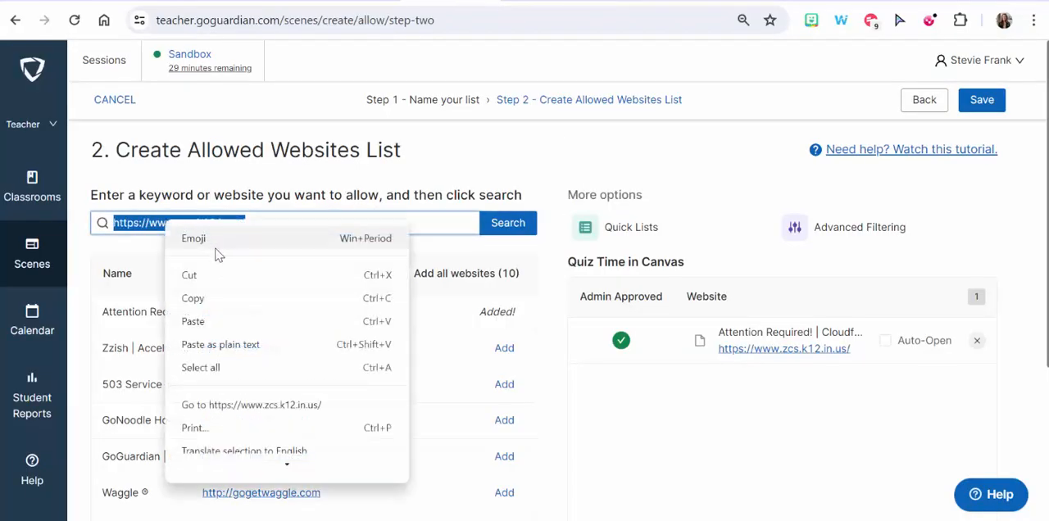
click(225, 320)
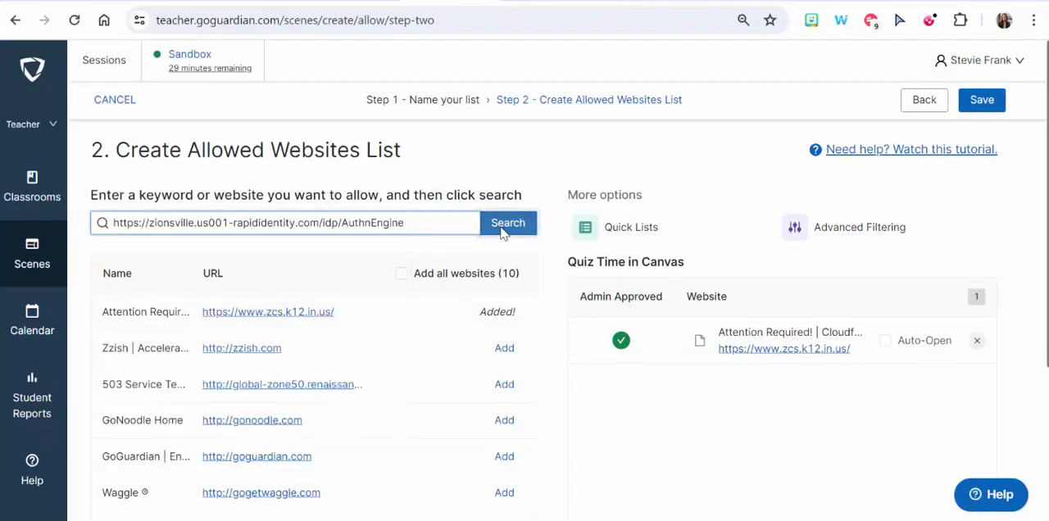
click(505, 223)
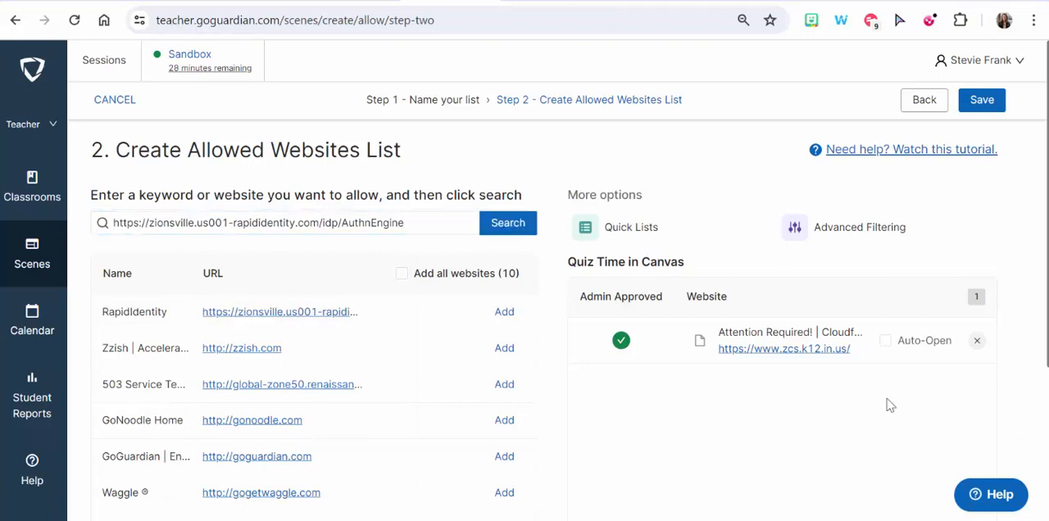
click(504, 315)
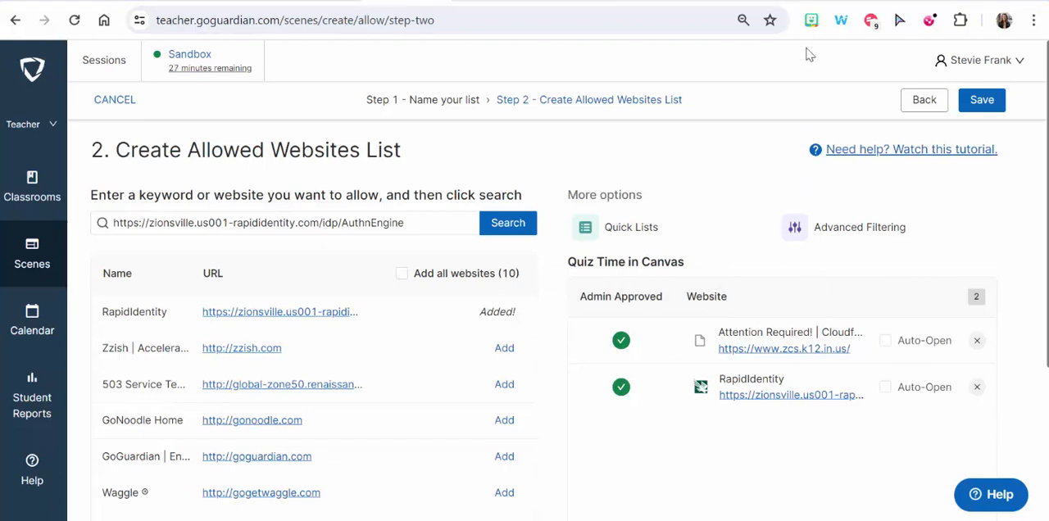
- Switch to the Canvas dashboard and copy its web address
click(812, 0)
click(548, 27)
right_click(548, 28)
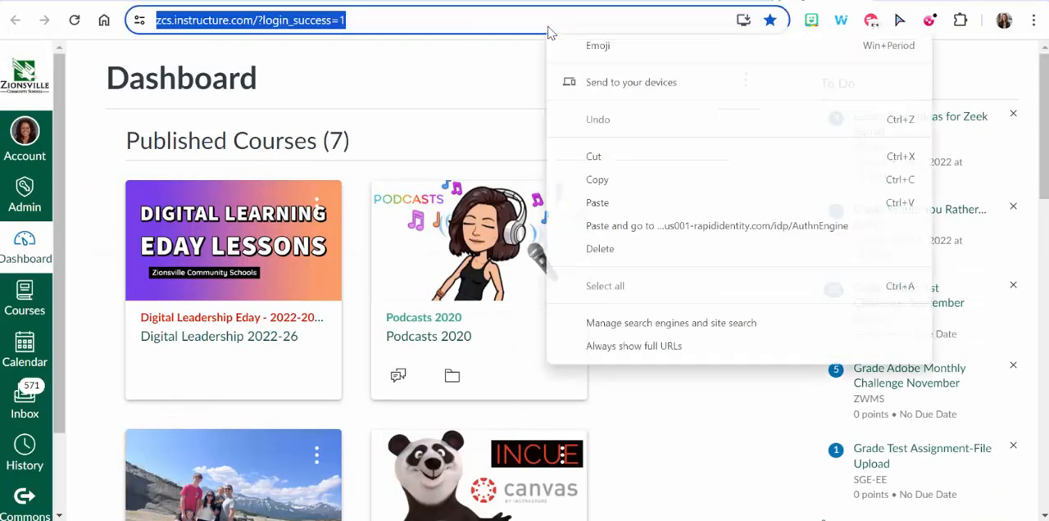
click(632, 180)
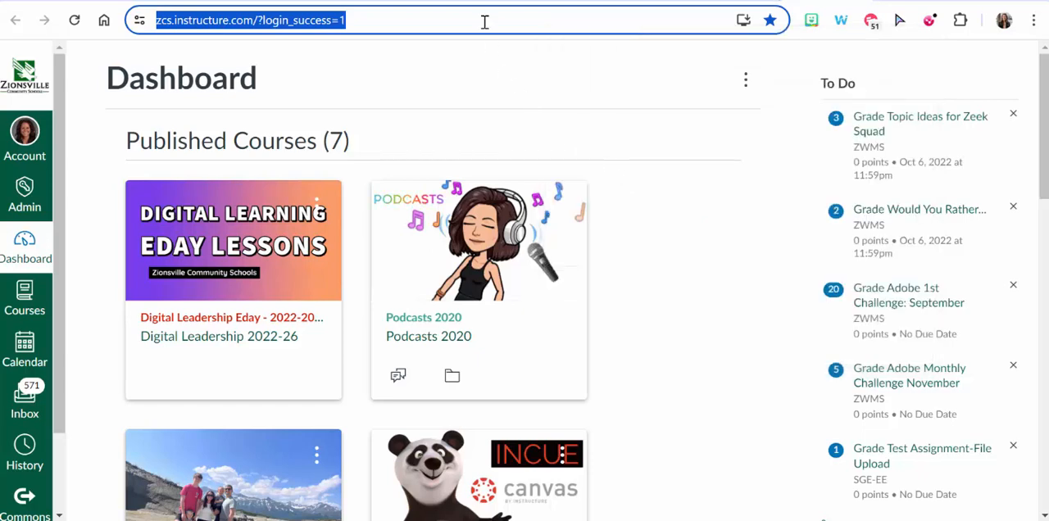
click(395, 1)
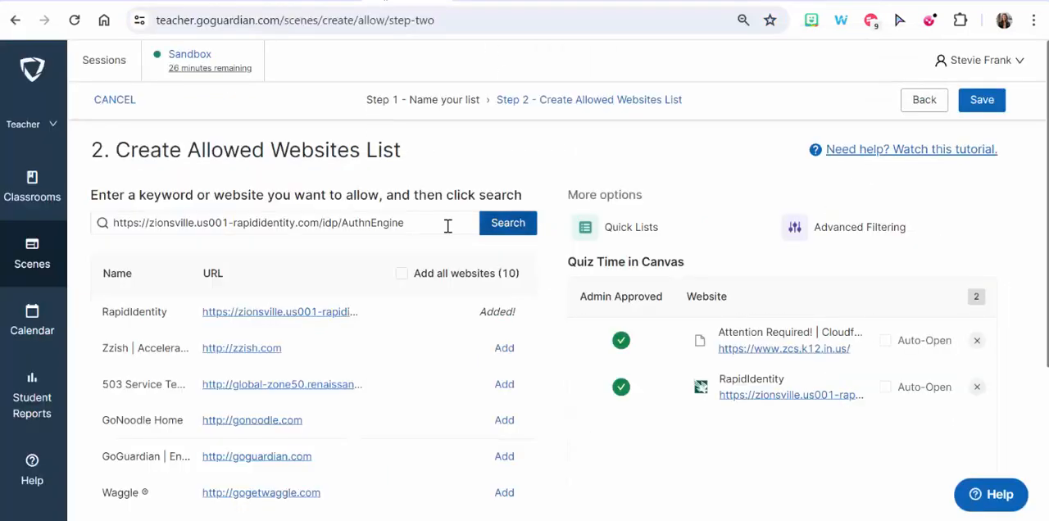
drag(449, 226, 64, 193)
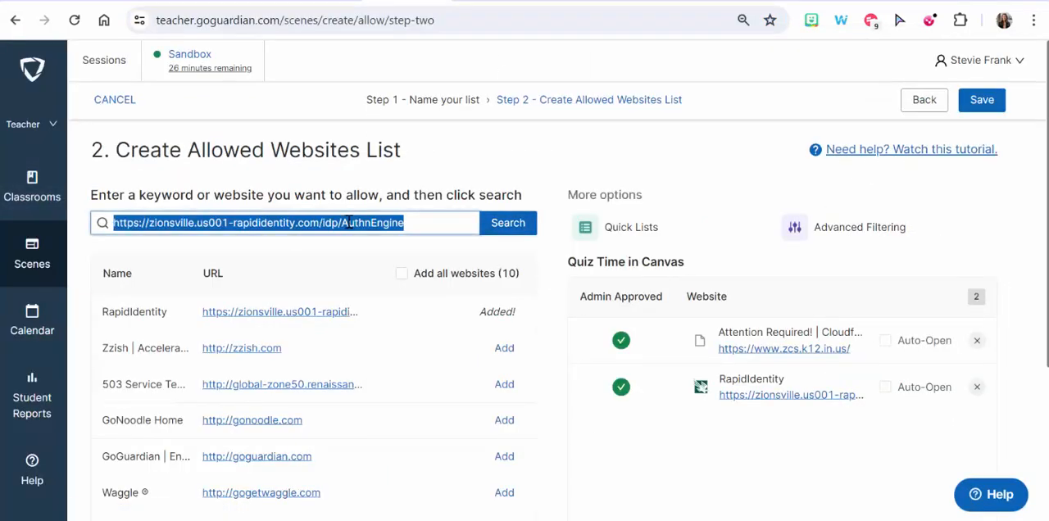
key(ctrl+v)
click(508, 226)
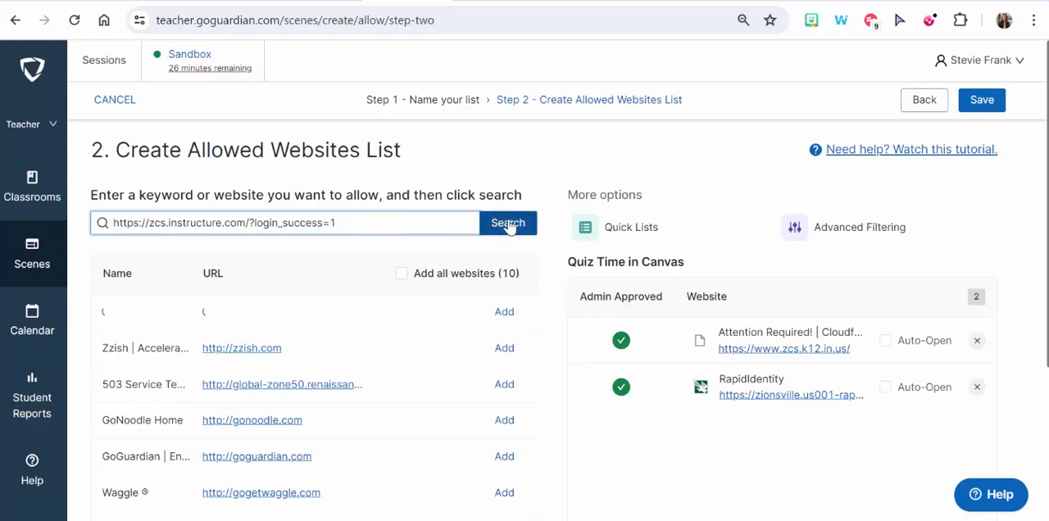
click(504, 314)
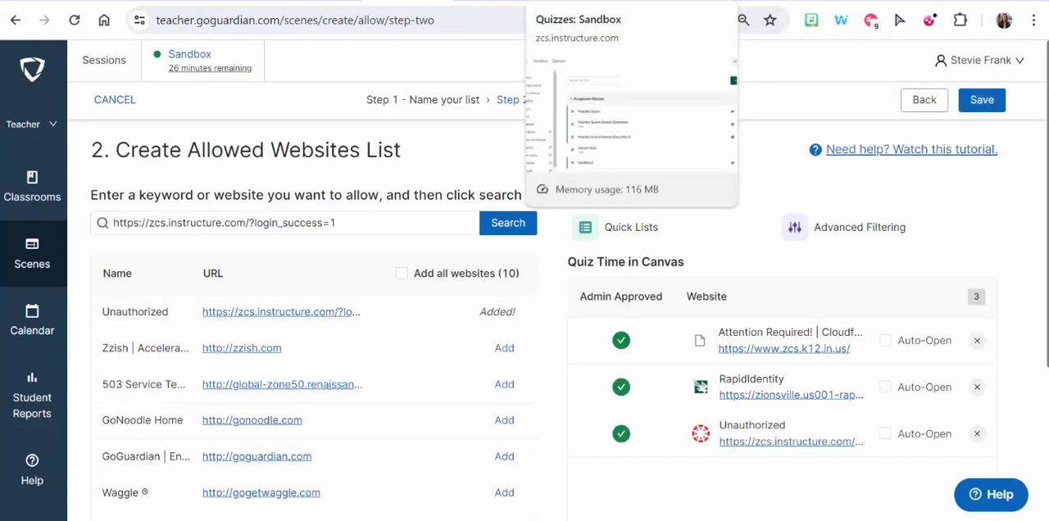
- Switch to the Sandbox course's quizzes page in Canvas, turn on Student View and copy the page's web address
click(590, 2)
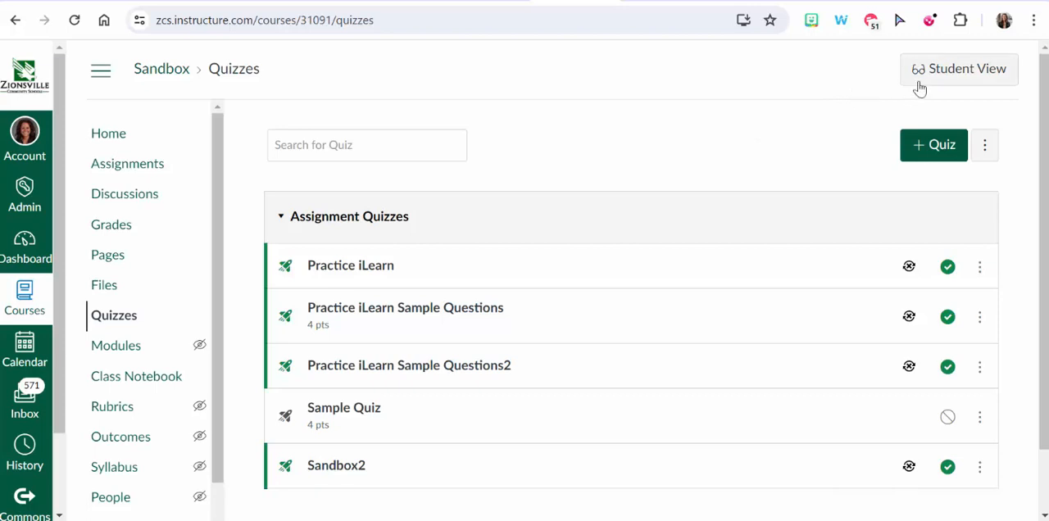
click(963, 74)
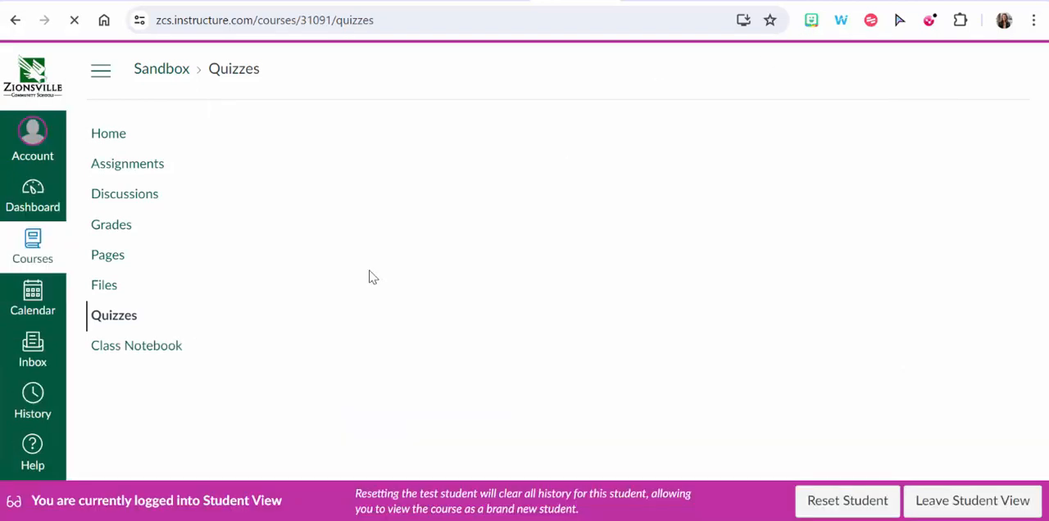
click(341, 26)
right_click(341, 26)
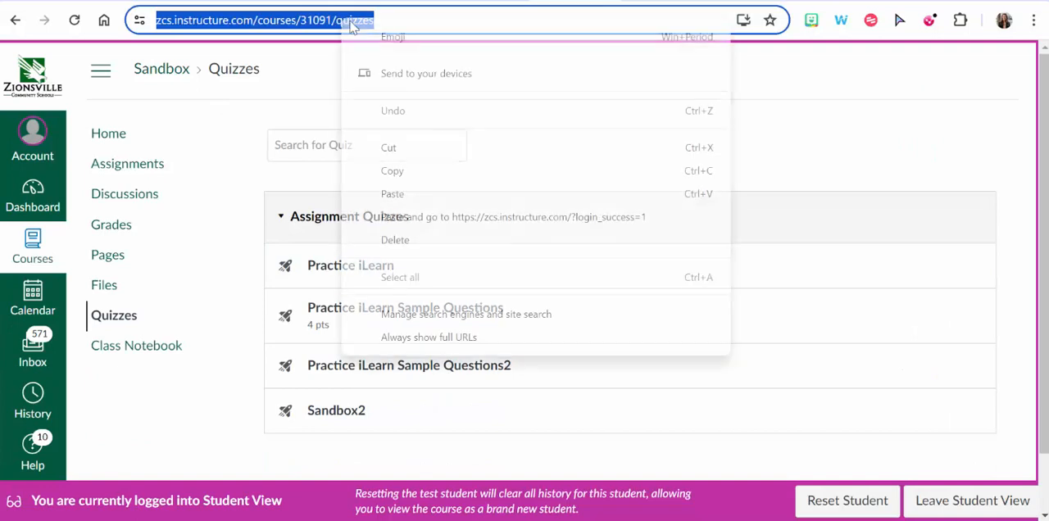
click(406, 170)
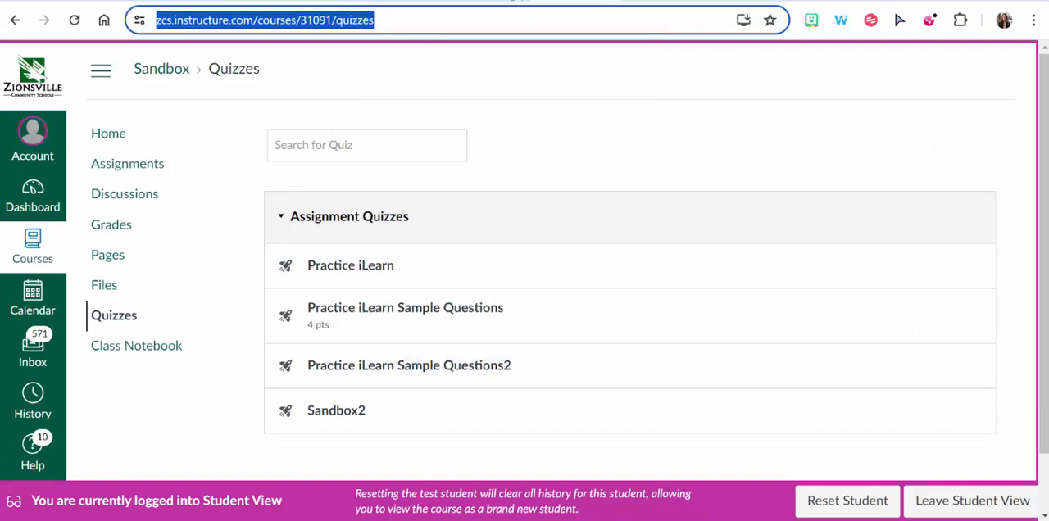
click(419, 1)
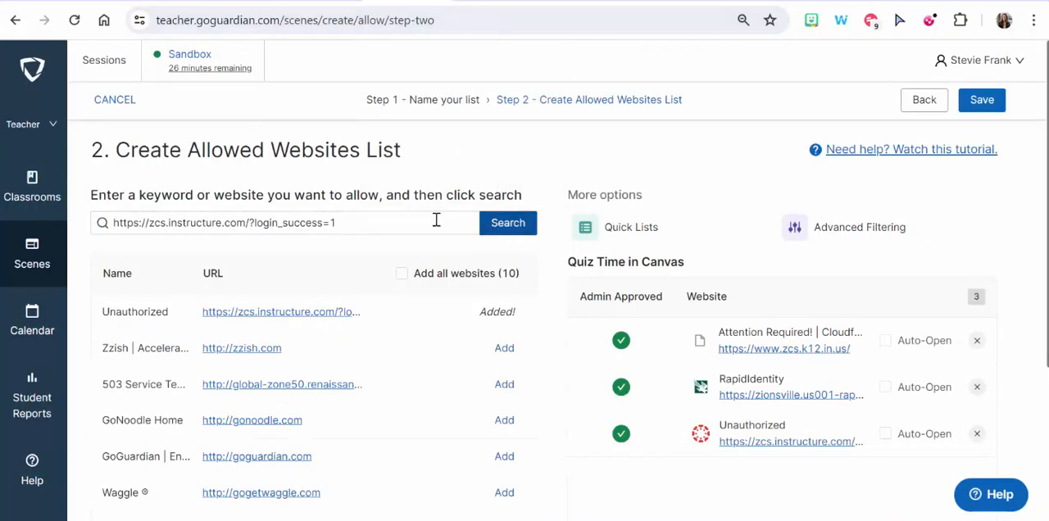
drag(436, 220, 94, 223)
right_click(206, 228)
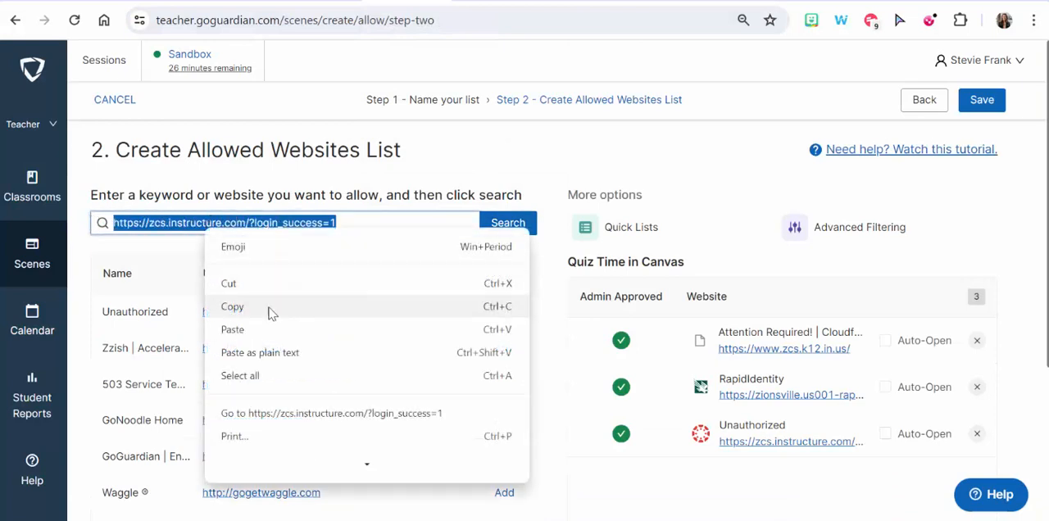
click(283, 330)
click(500, 230)
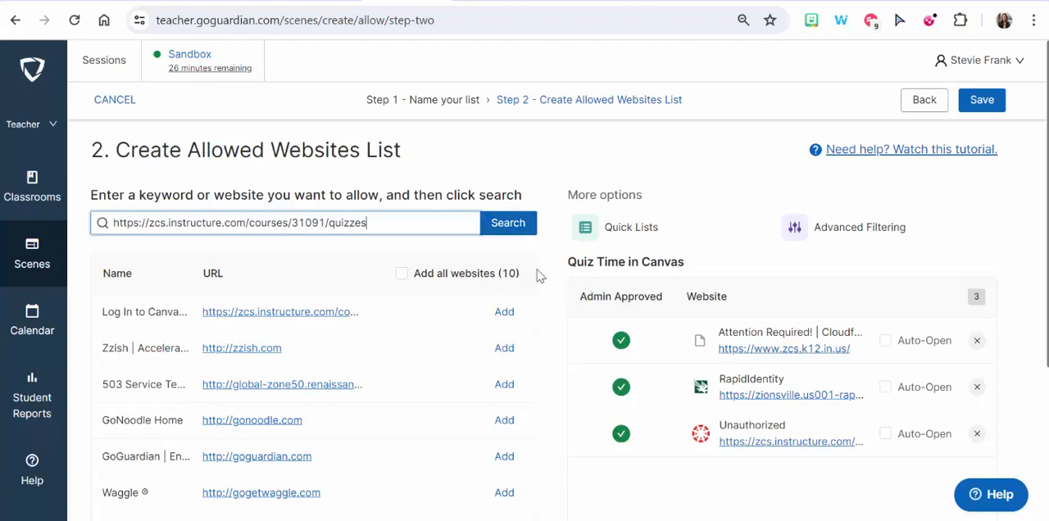
click(508, 223)
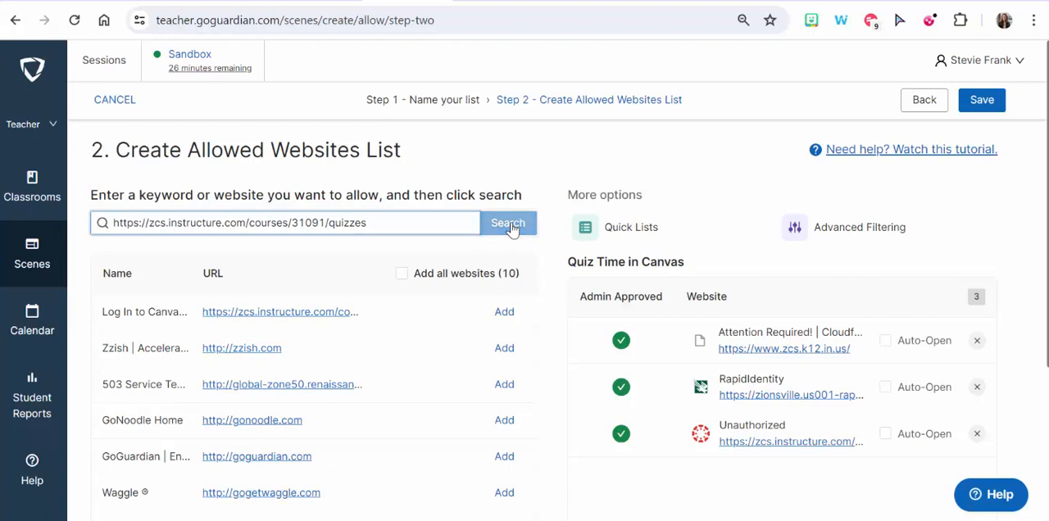
click(504, 310)
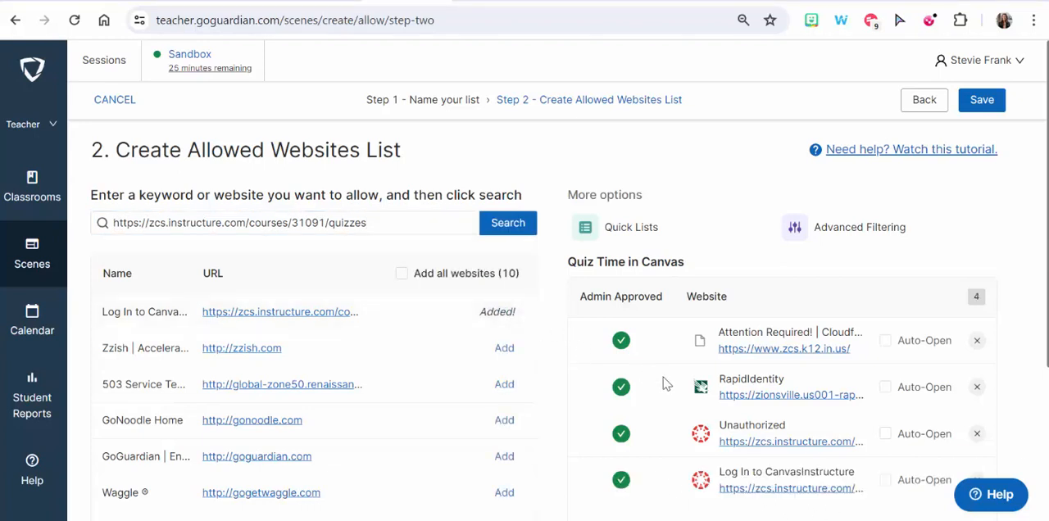
- Set the RapidIdentity site to open automatically, and save the allowed websites scene with no tab limit for students
scroll(664, 380, down, 2)
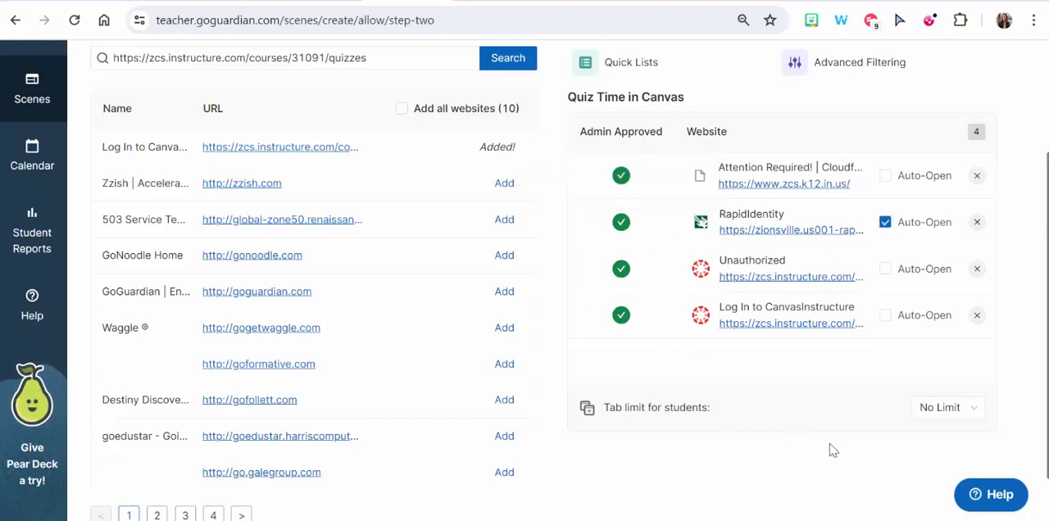
click(949, 411)
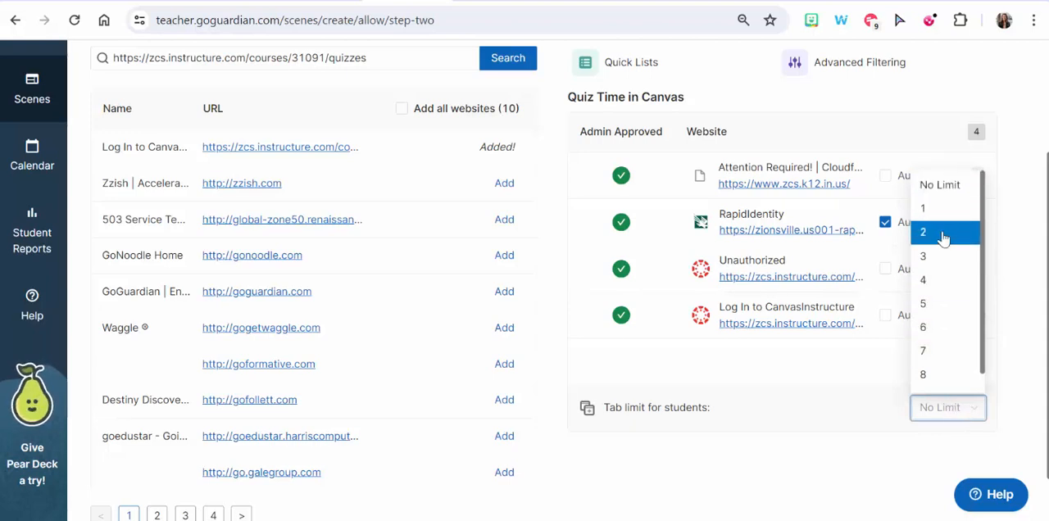
click(819, 435)
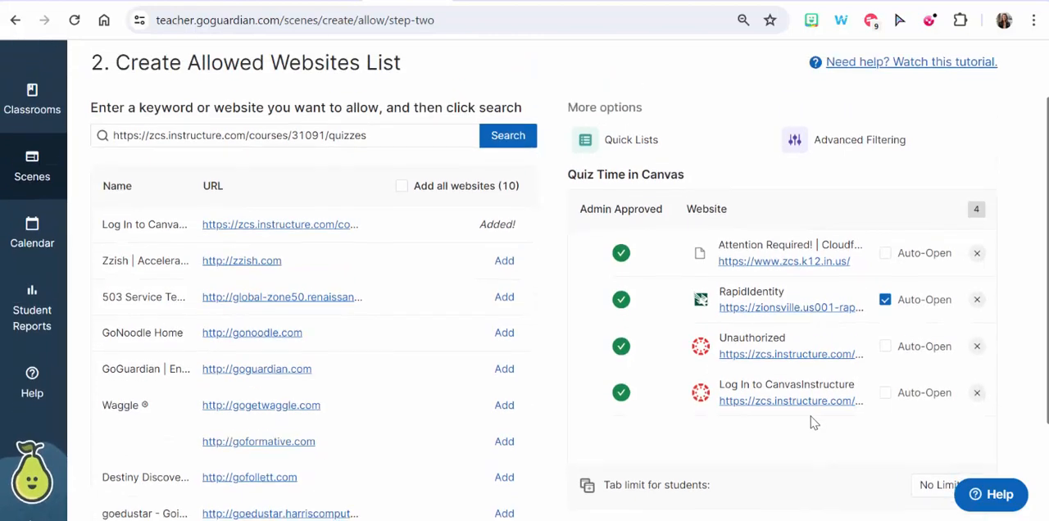
scroll(853, 311, up, 2)
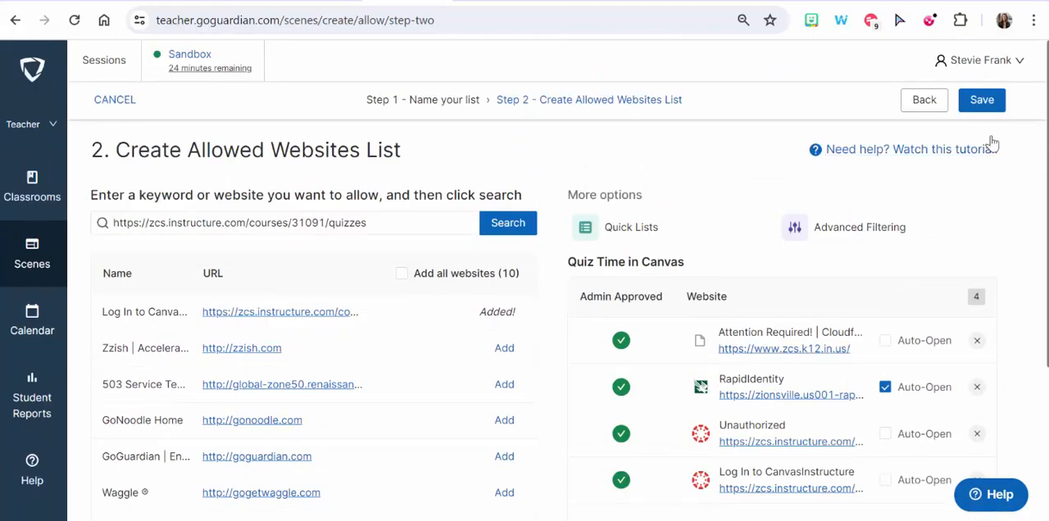
click(992, 105)
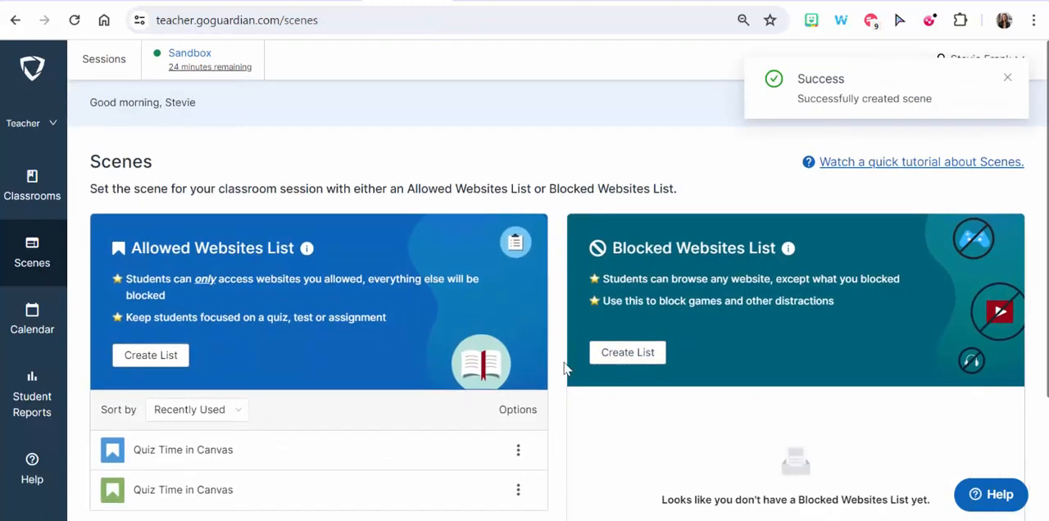
- Create a new blocked websites list named "No social Media" and continue to choosing its websites
scroll(328, 423, down, 1)
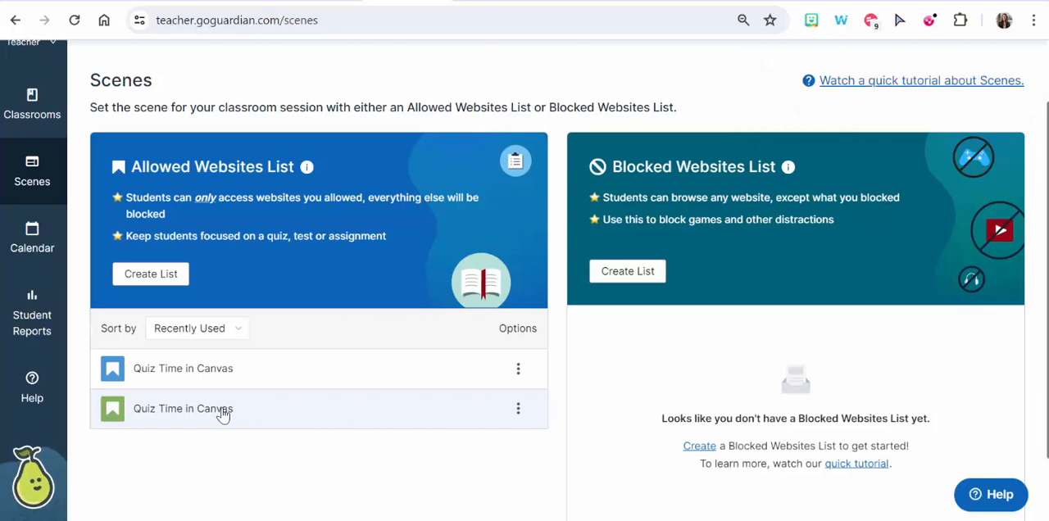
scroll(223, 416, up, 1)
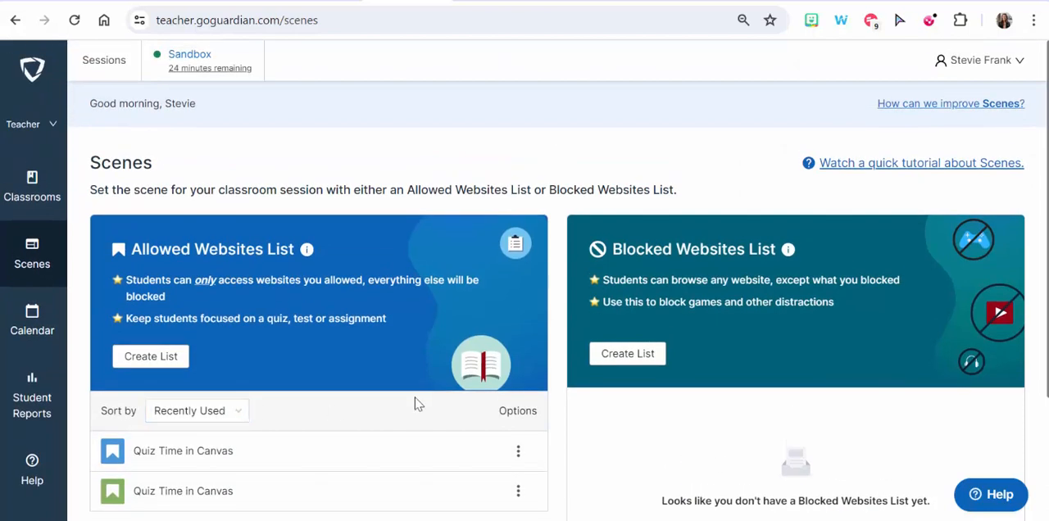
click(646, 360)
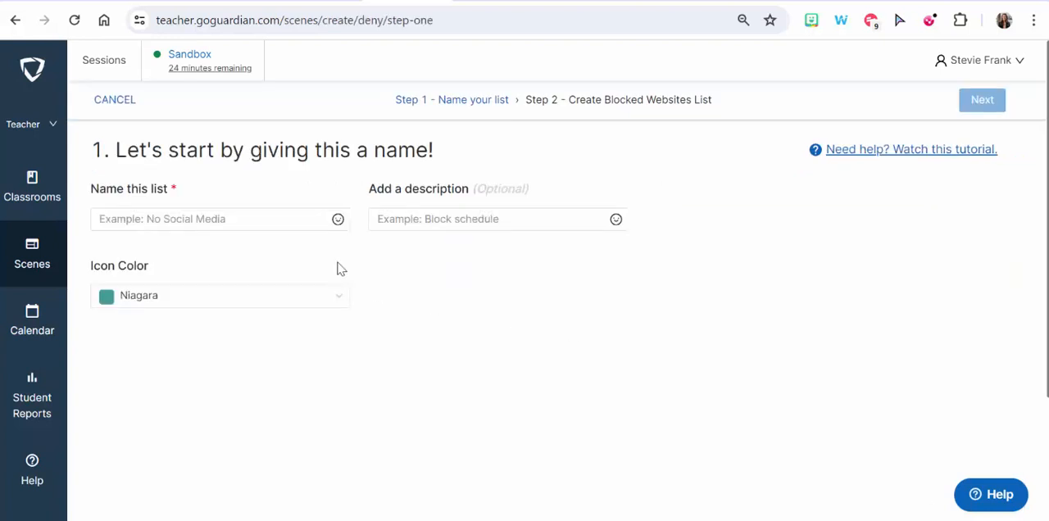
click(281, 223)
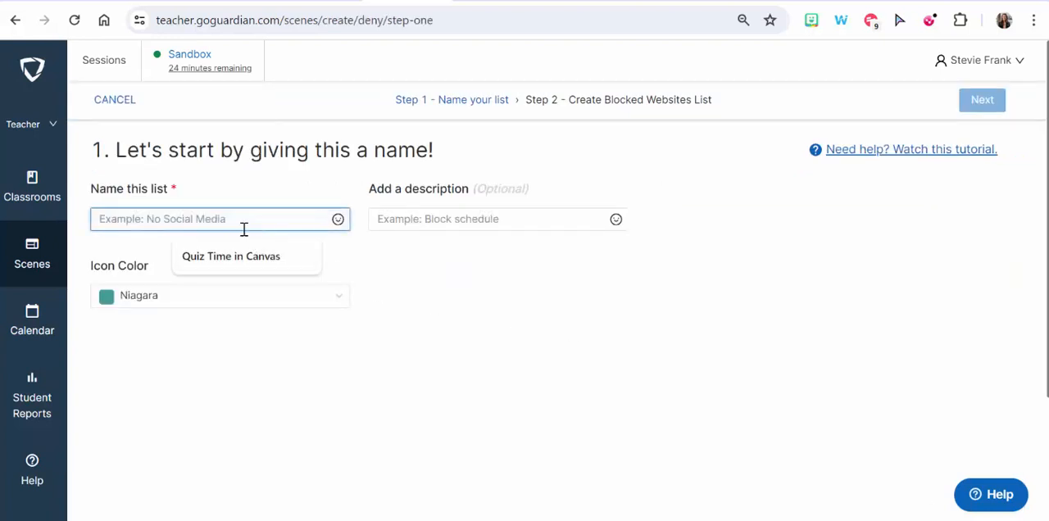
text(No s)
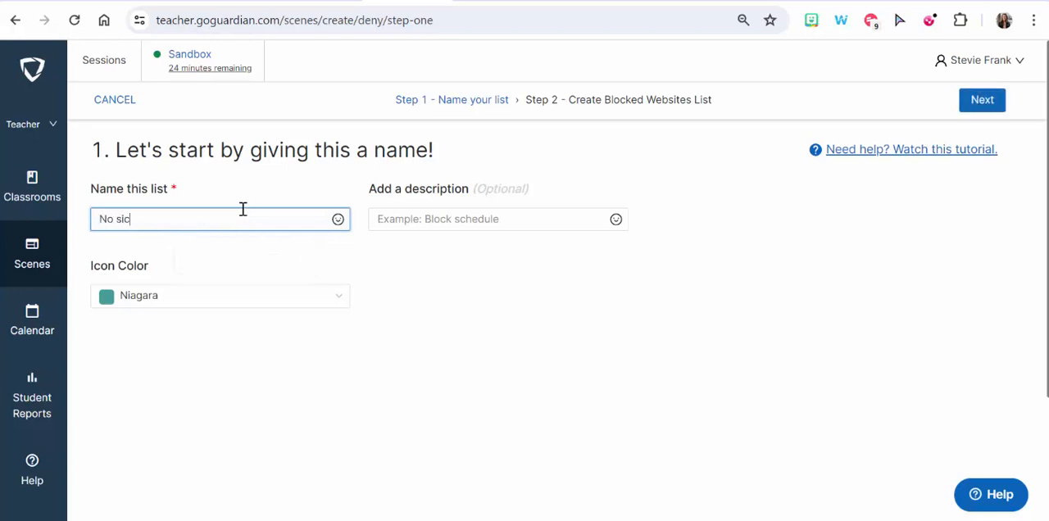
text(ocial Media)
click(980, 103)
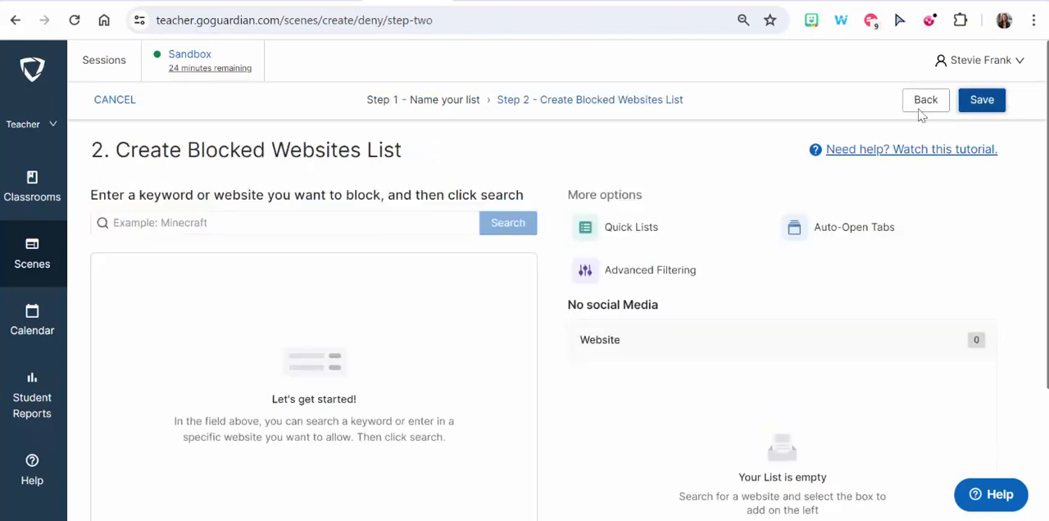
- Search the websites to block for "social media" and look through the results
click(326, 217)
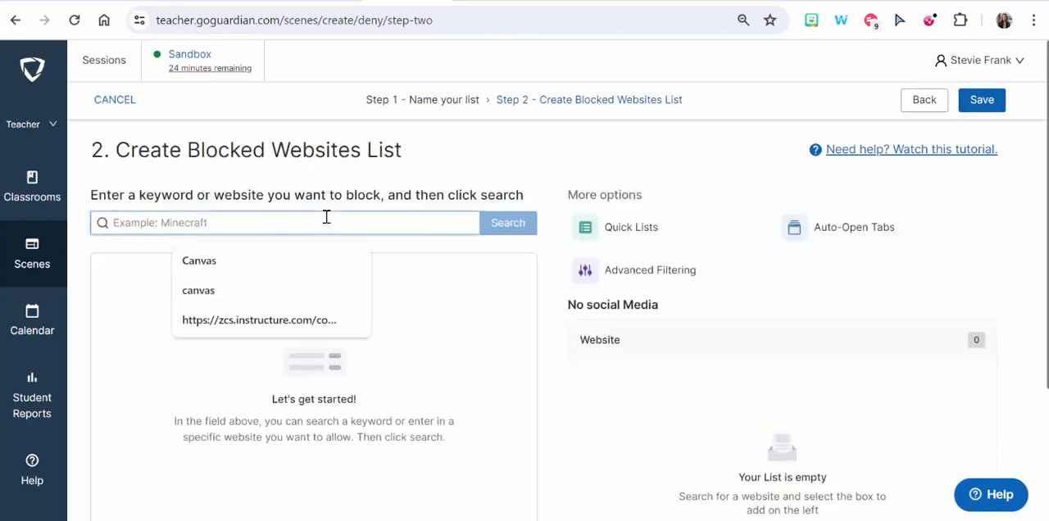
text(social media)
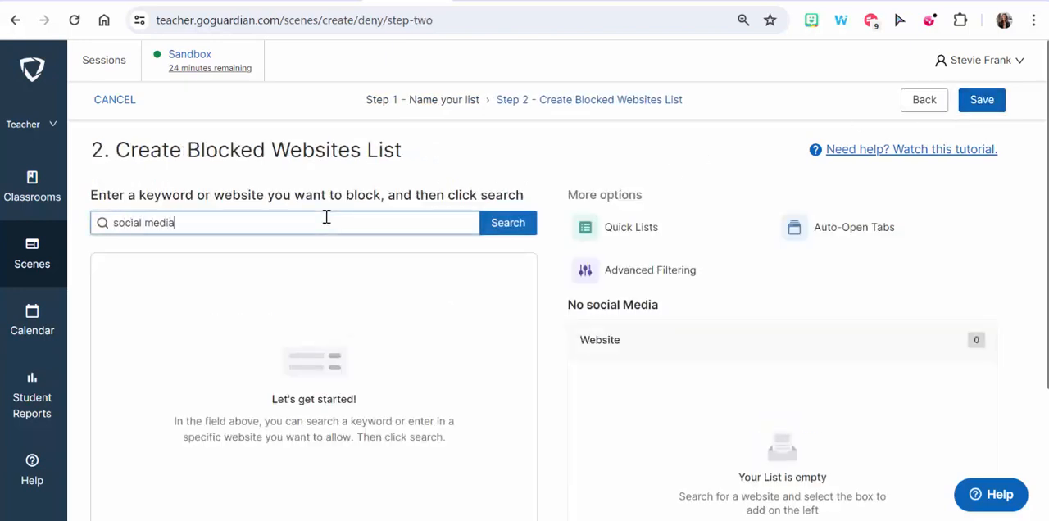
key(Return)
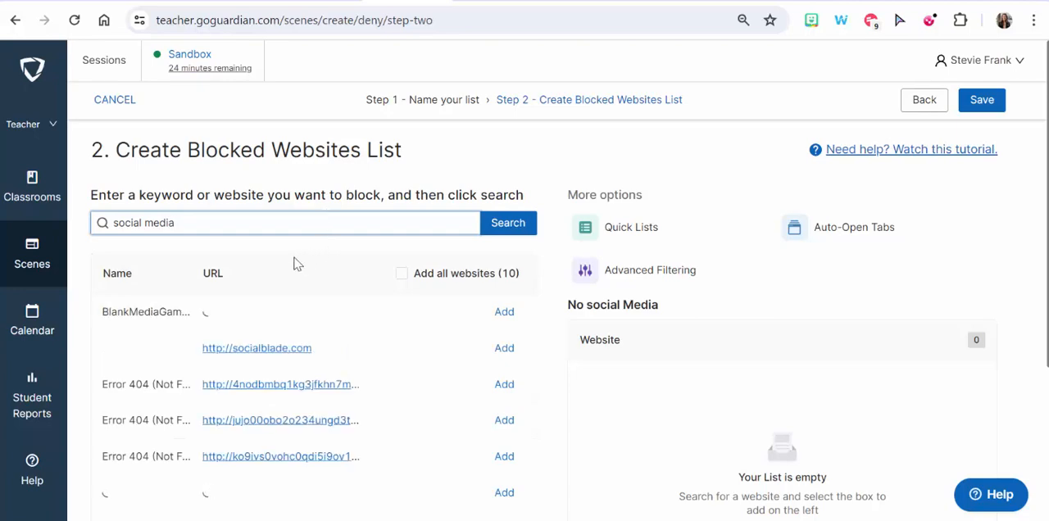
scroll(430, 424, down, 3)
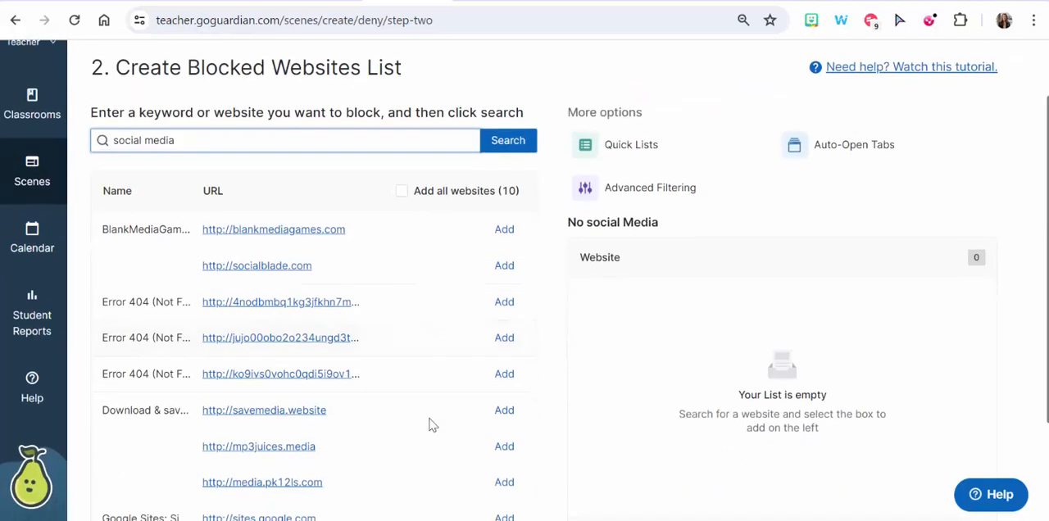
scroll(415, 423, up, 3)
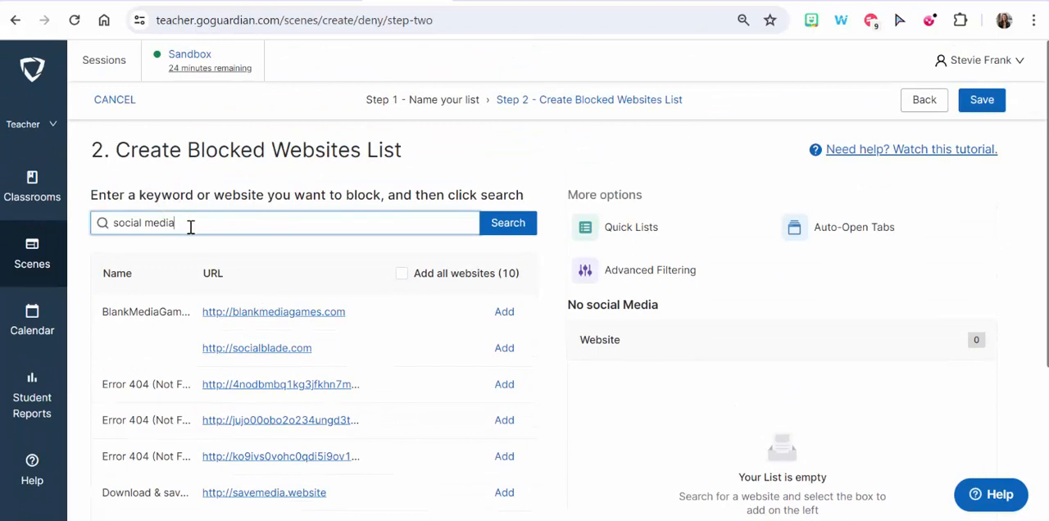
- Search for "instagram" and add instagram.com, facebook.com and twitter.com to the blocked websites
drag(190, 227, 86, 223)
text(instagram)
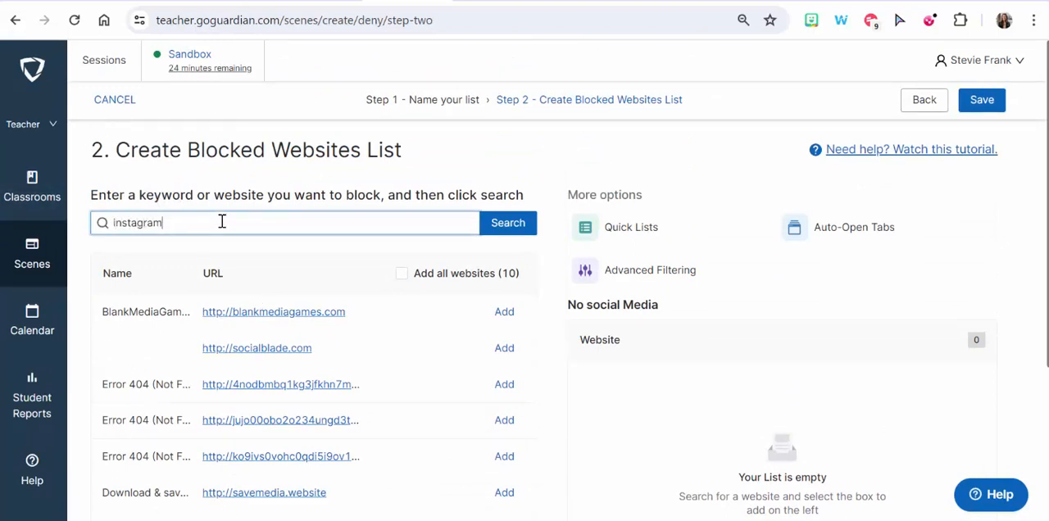
key(Return)
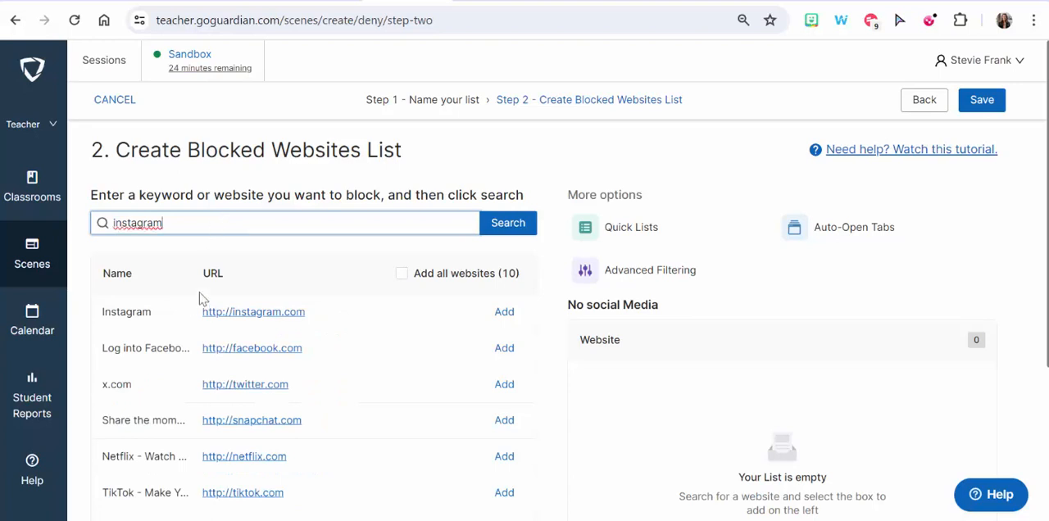
click(505, 313)
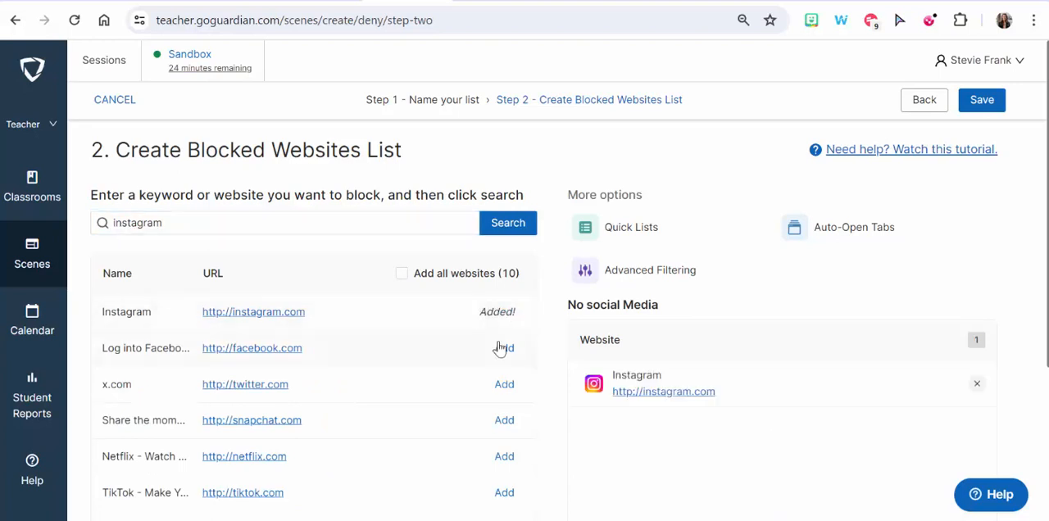
click(505, 348)
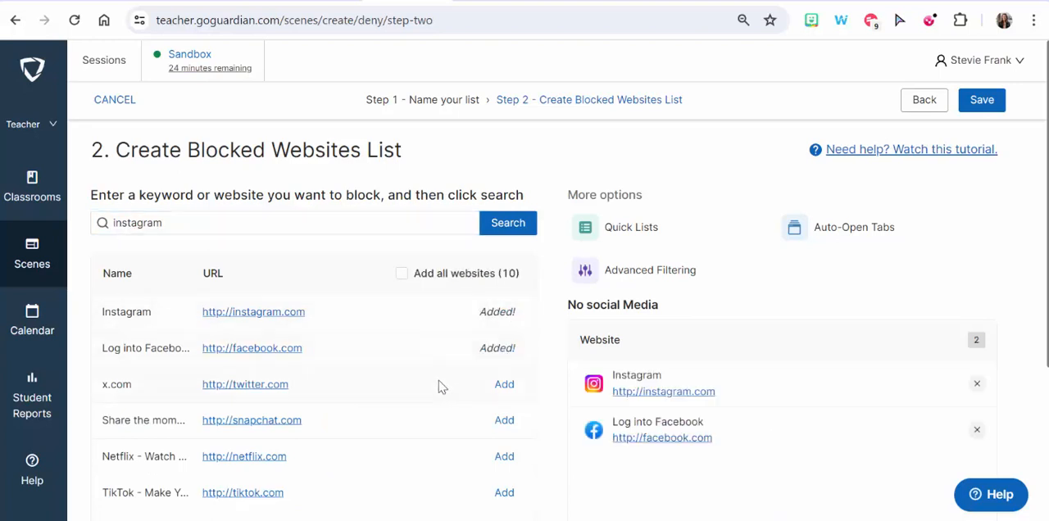
click(502, 386)
- Add netflix.com and tiktok.com to the blocked websites and save the scene
scroll(418, 382, down, 1)
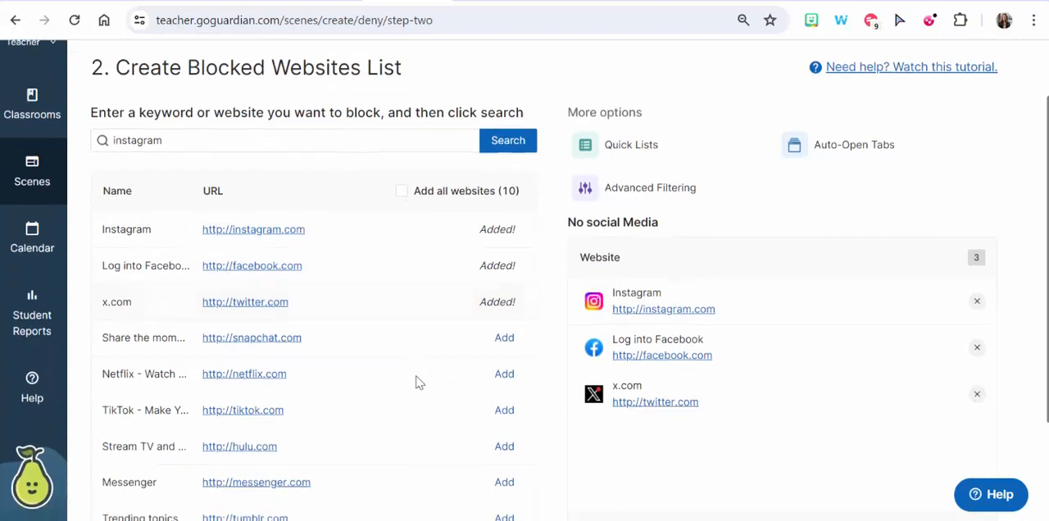
click(504, 374)
scroll(432, 390, down, 1)
click(505, 329)
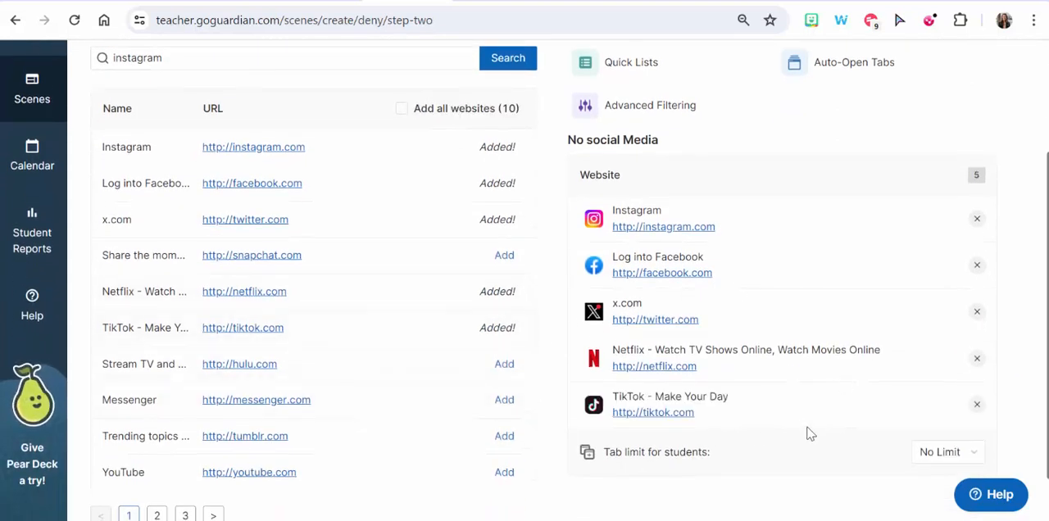
scroll(808, 431, up, 2)
click(984, 108)
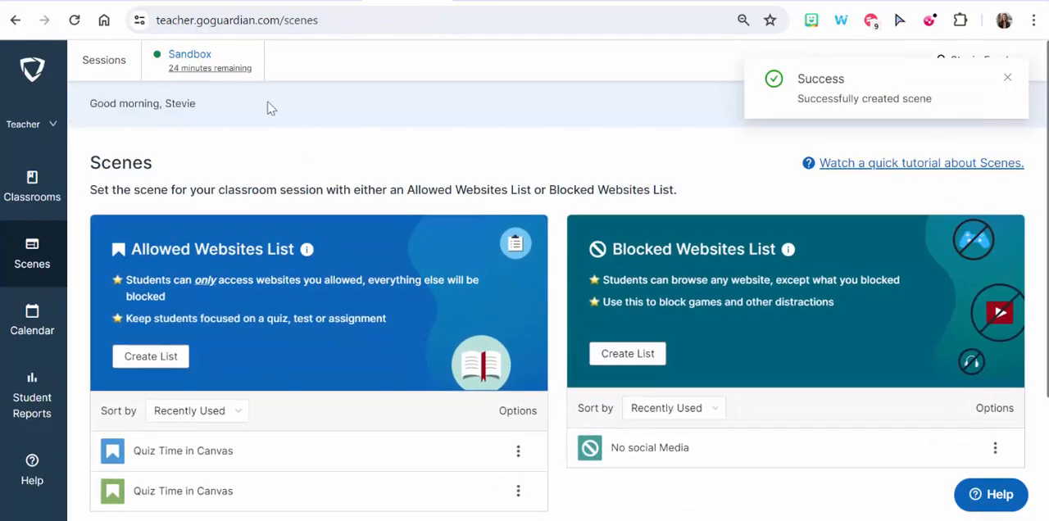
- Apply the green-icon "Quiz Time in Canvas" scene to all students in the Sandbox live session
click(189, 55)
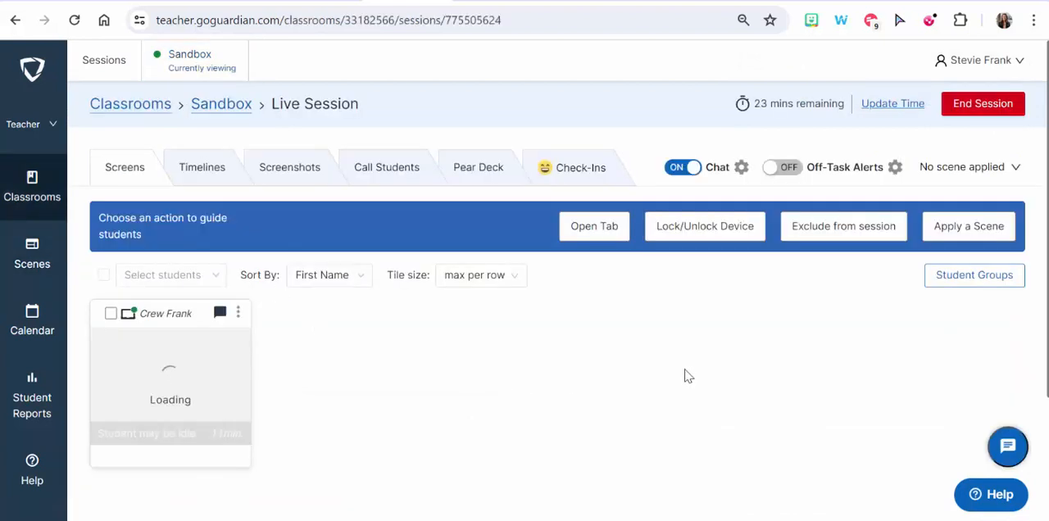
click(993, 236)
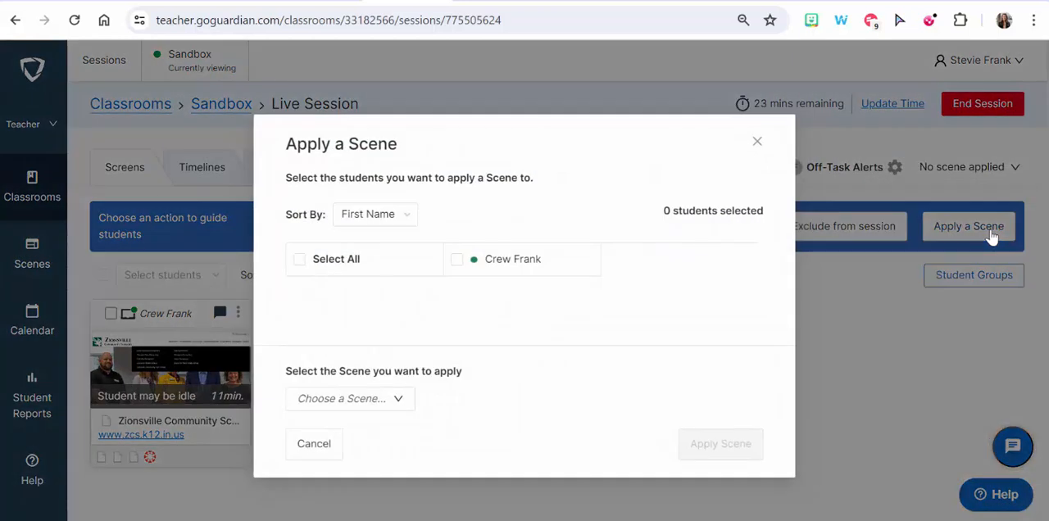
click(299, 260)
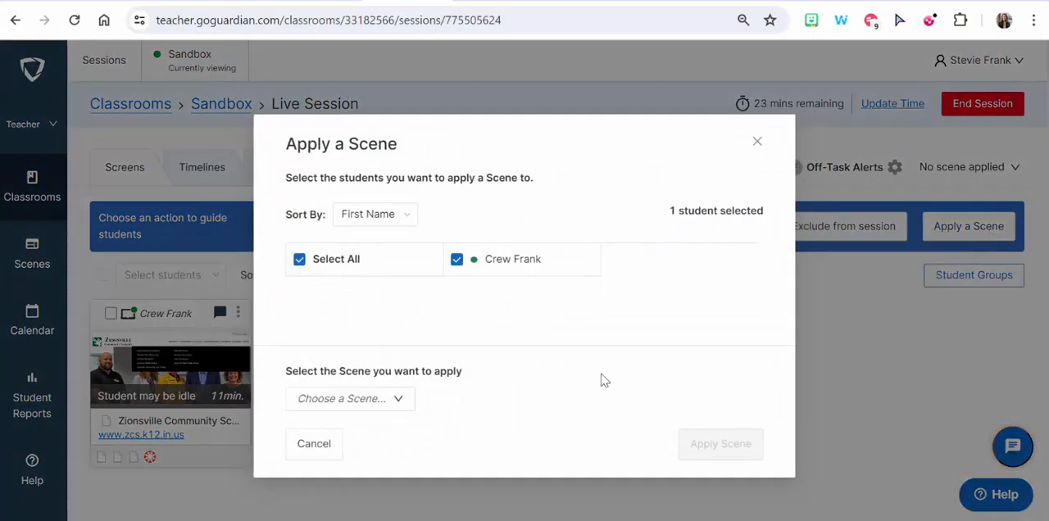
click(357, 398)
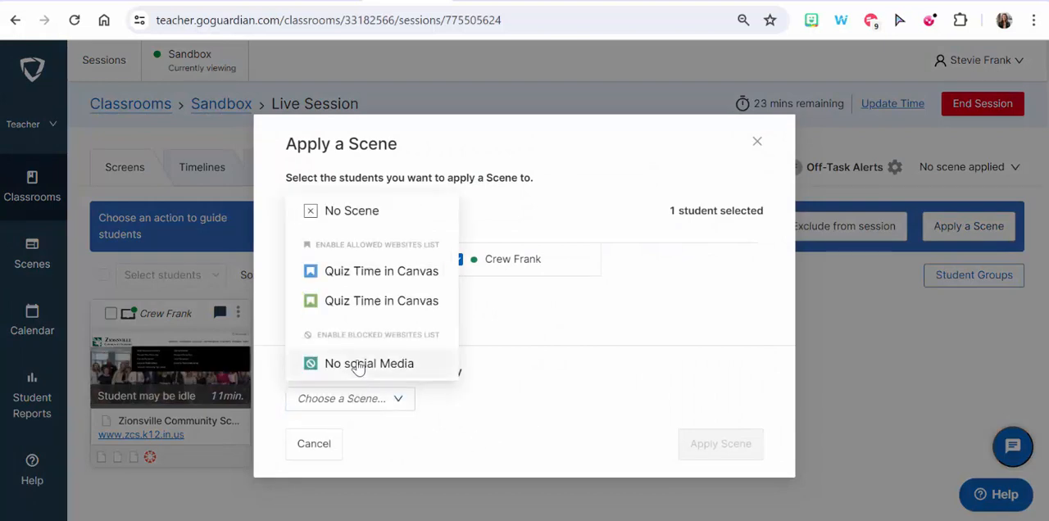
click(372, 302)
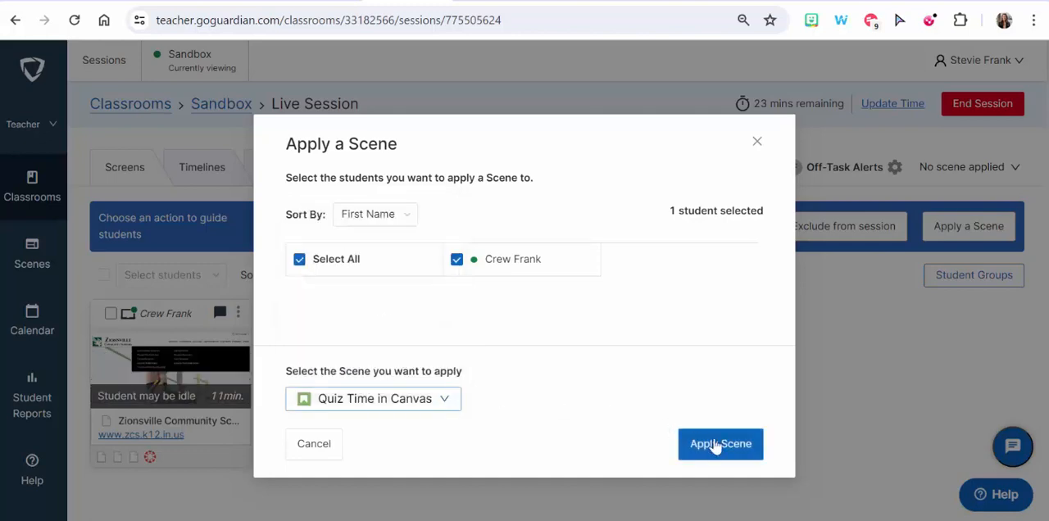
click(721, 447)
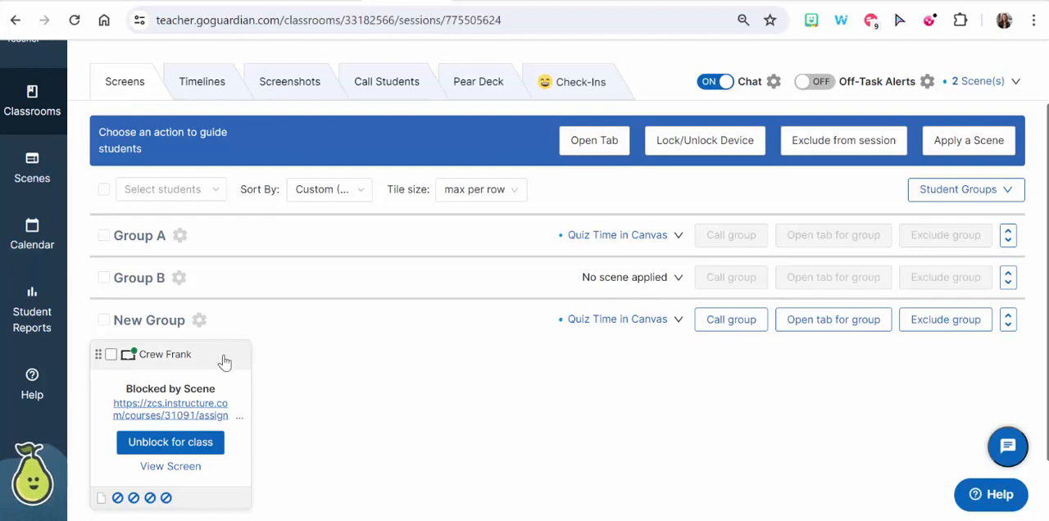
- From the student's screen view, unblock the whole zcs.instructure.com site for the class, update the scene with it and close the view
drag(224, 358, 353, 294)
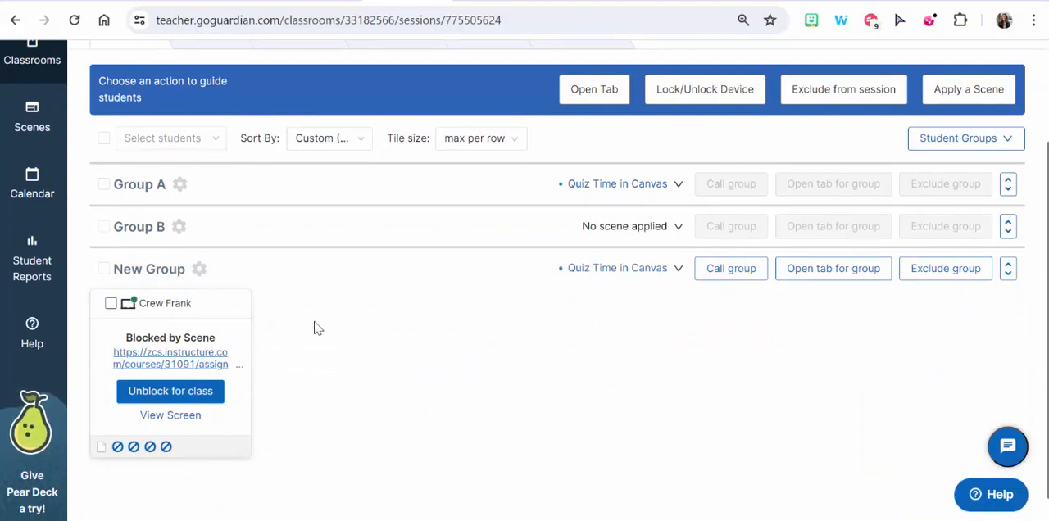
click(152, 419)
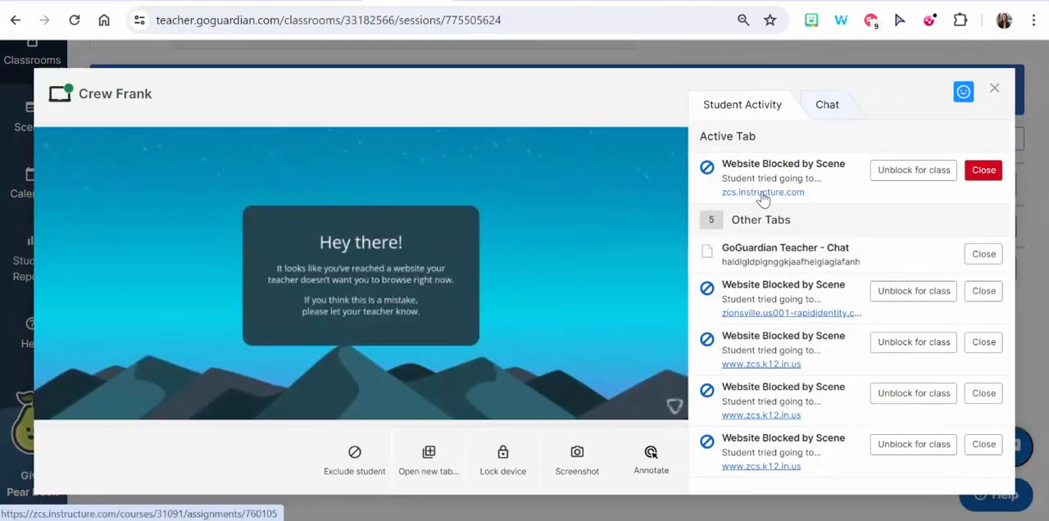
click(906, 178)
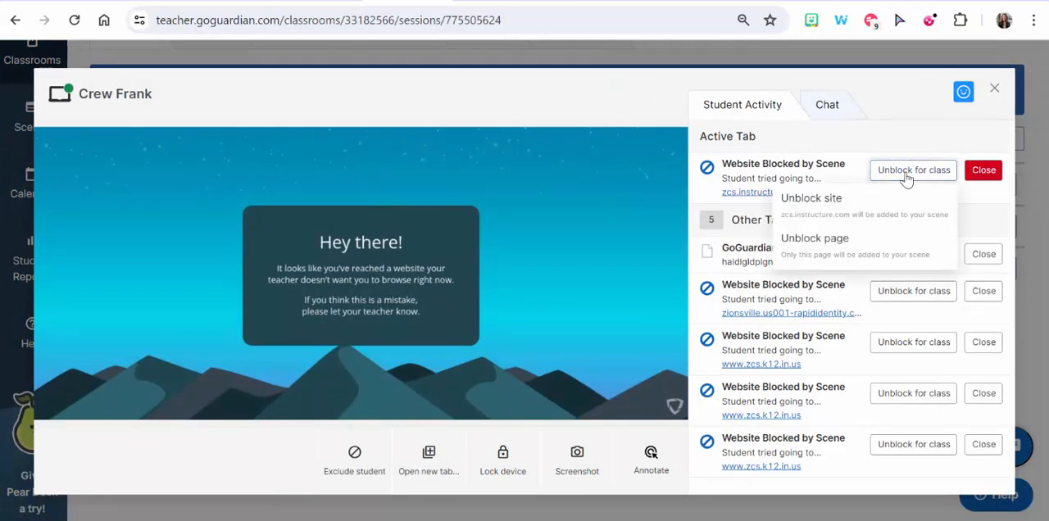
click(862, 206)
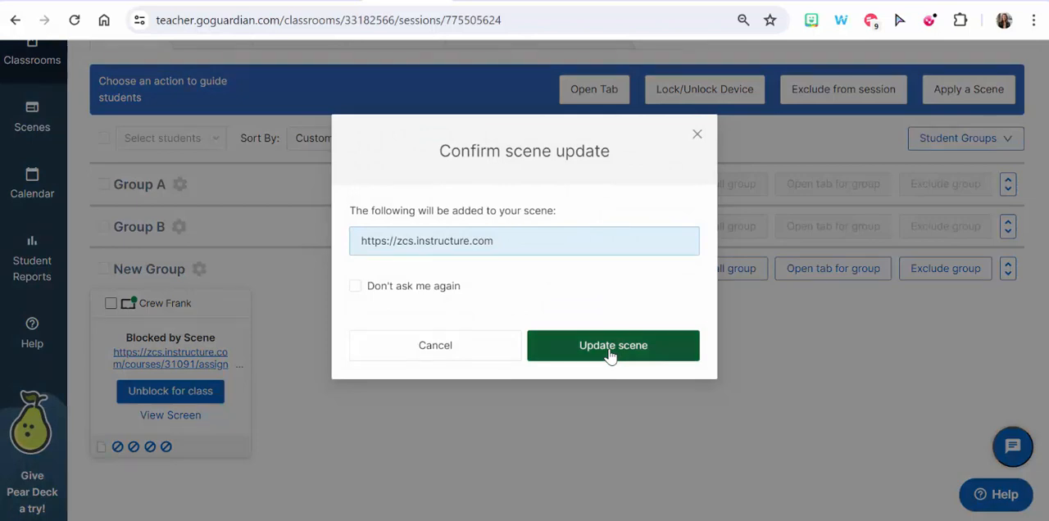
click(610, 348)
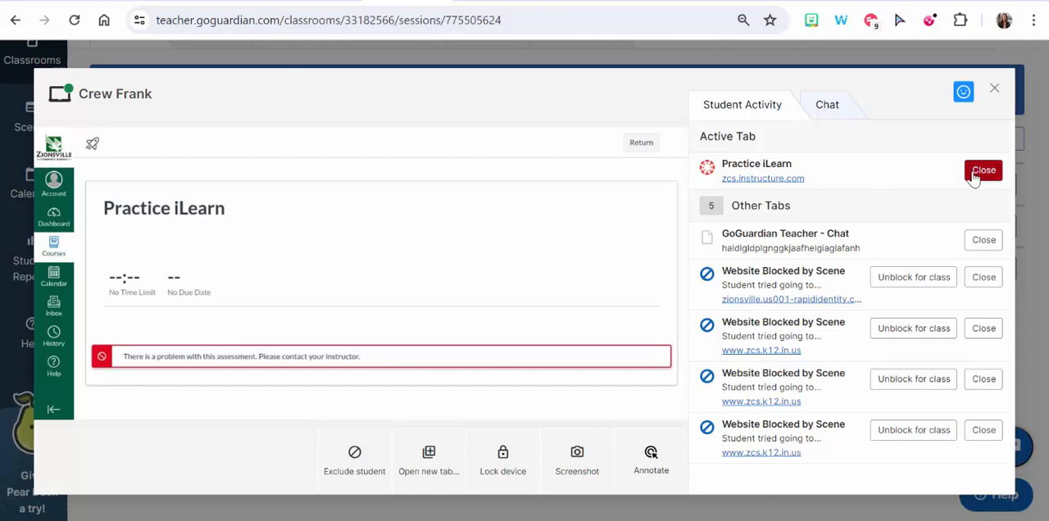
click(993, 88)
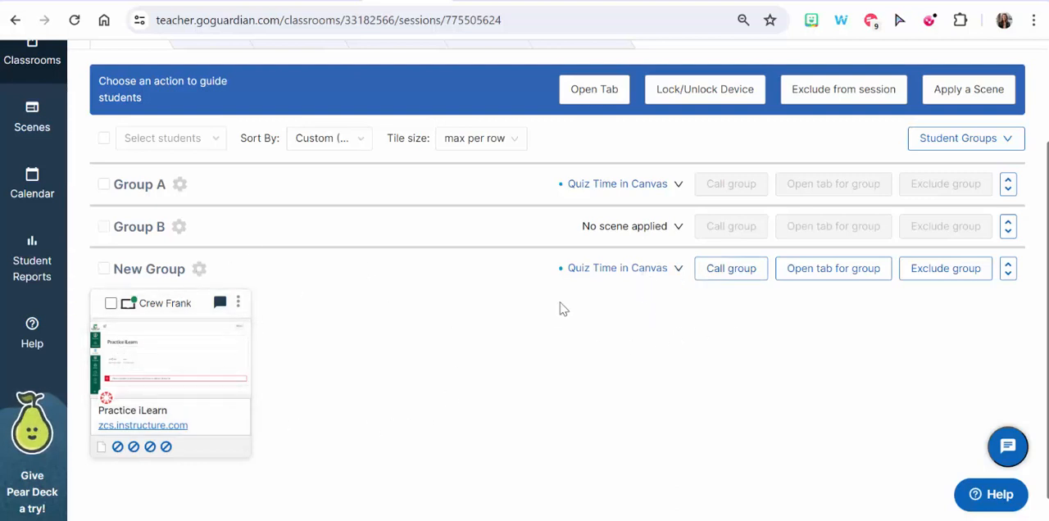
- Move the student's tile from New Group into Group B
drag(188, 304, 285, 246)
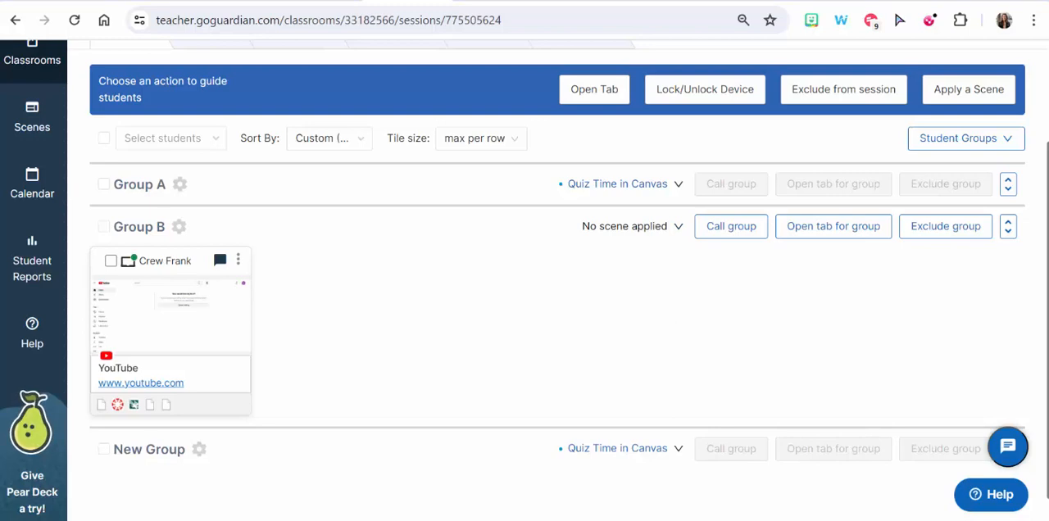
scroll(525, 279, up, 2)
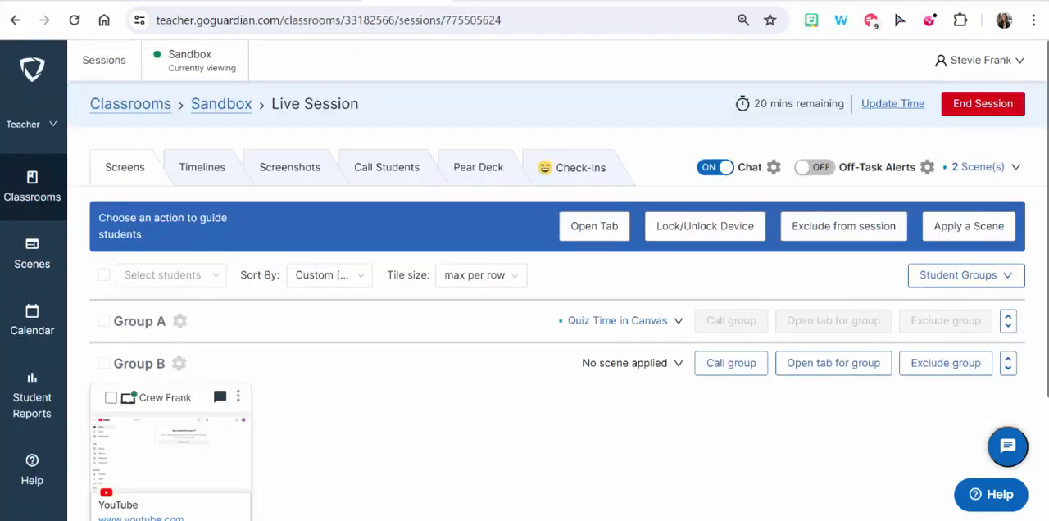
- Start a new blocked websites list in Scenes and name it "No Youtube"
click(33, 259)
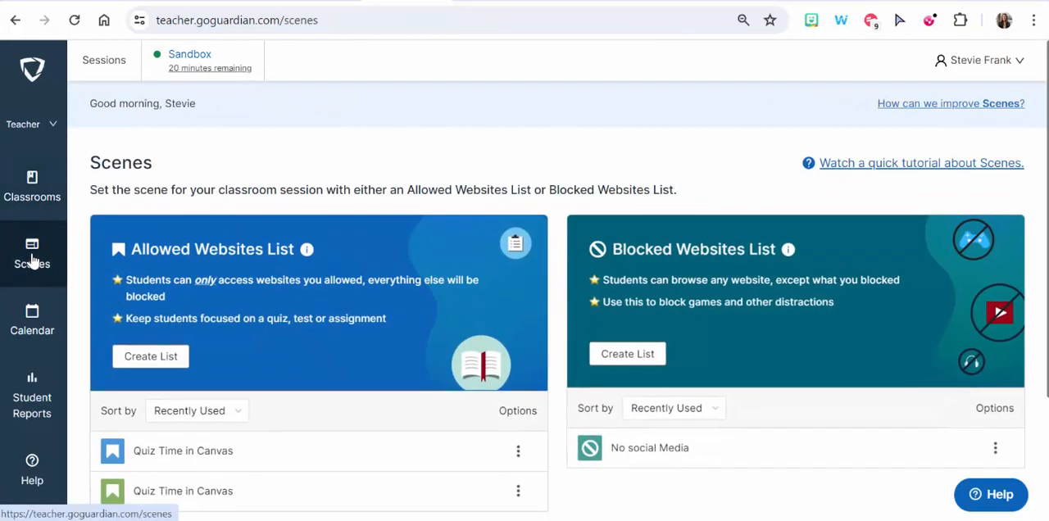
scroll(336, 318, down, 1)
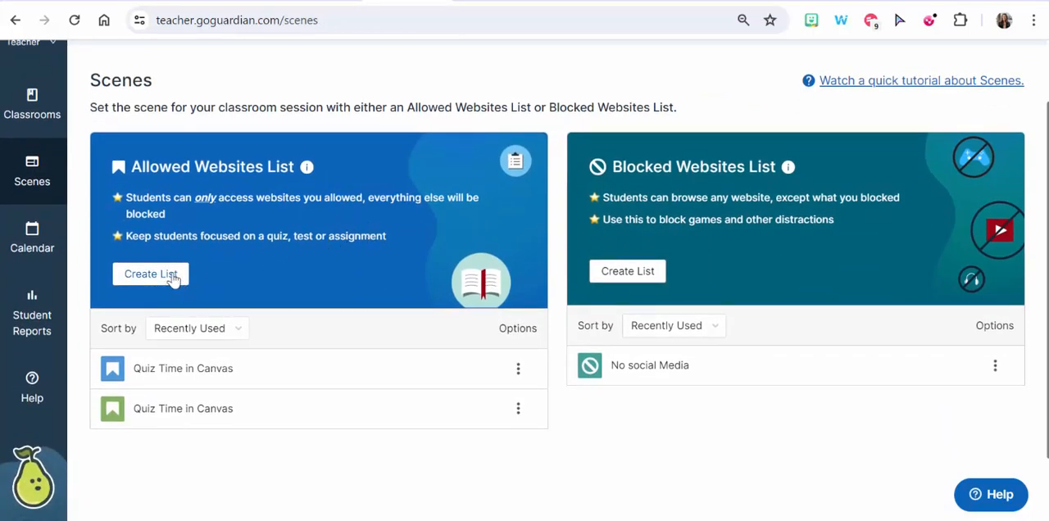
click(627, 272)
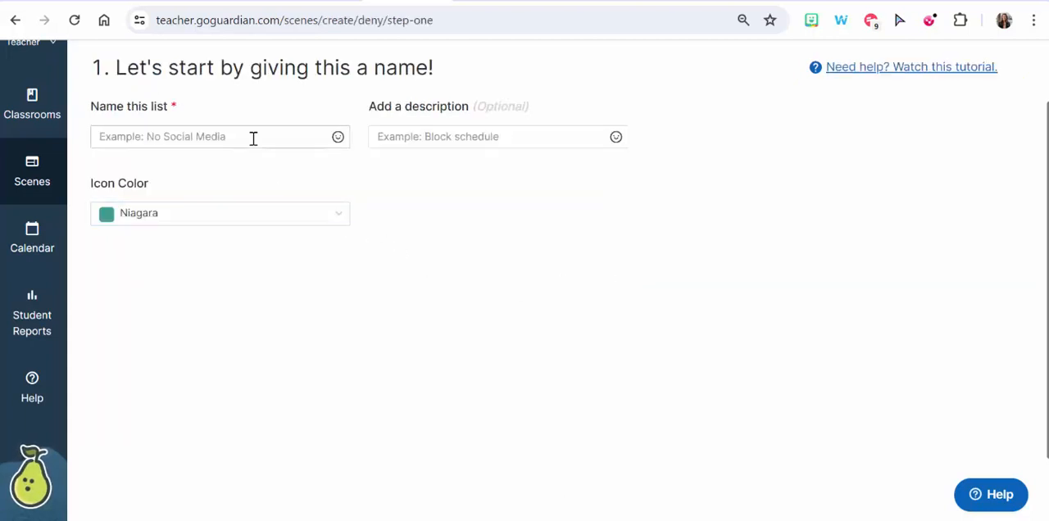
click(254, 137)
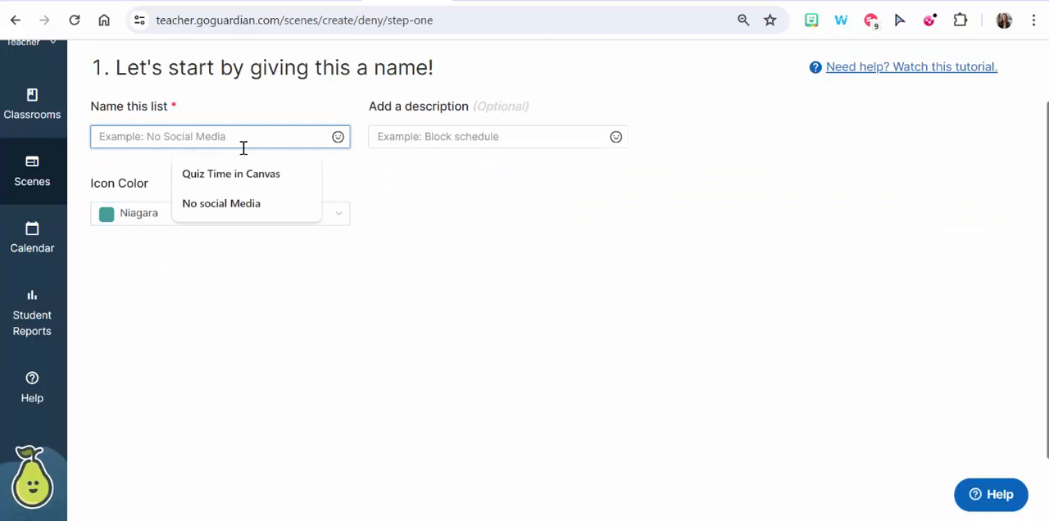
text(No You)
text(tube)
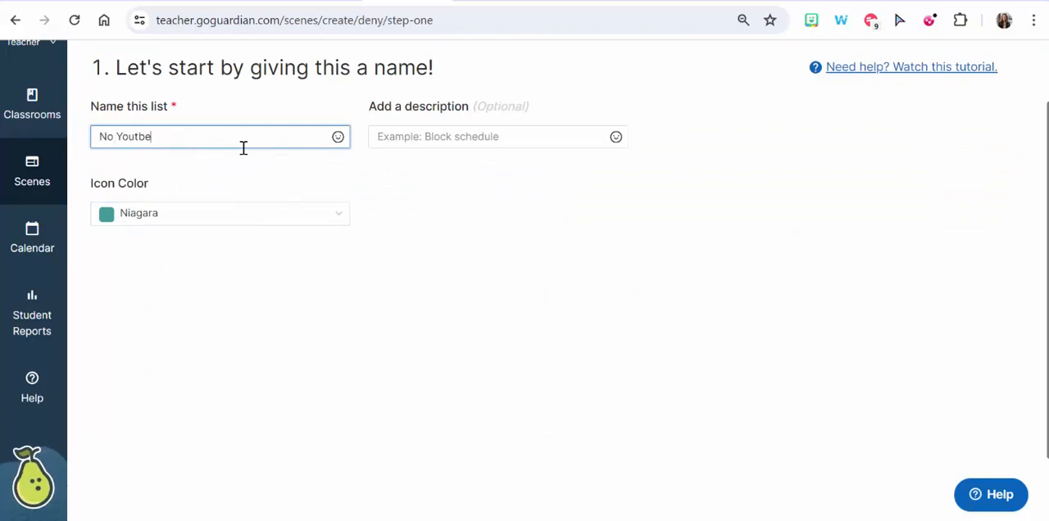
key(BackSpace)
key(BackSpace)
text(ube)
key(Tab)
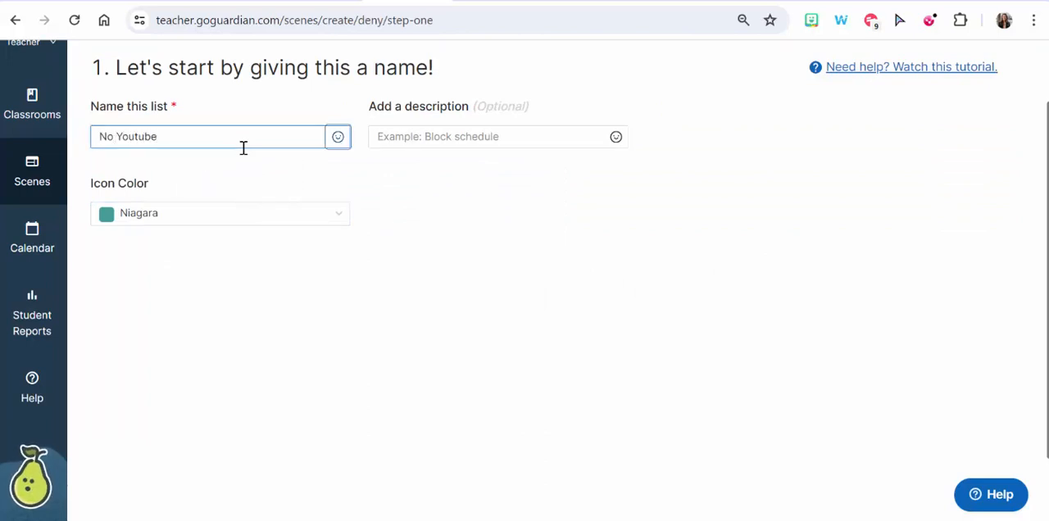
- Set the list's icon color to Cherry Red and continue to choosing the blocked websites
click(274, 213)
scroll(241, 394, down, 5)
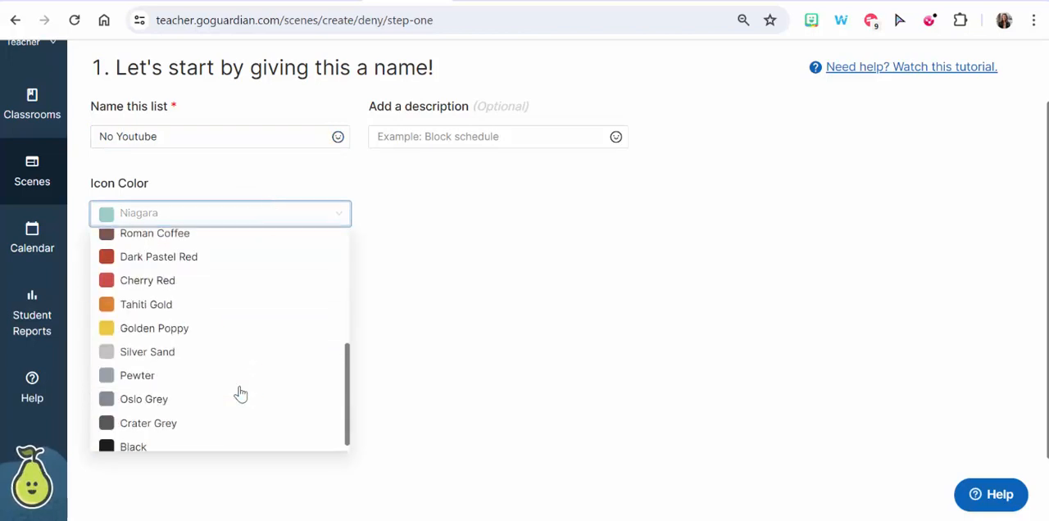
click(192, 283)
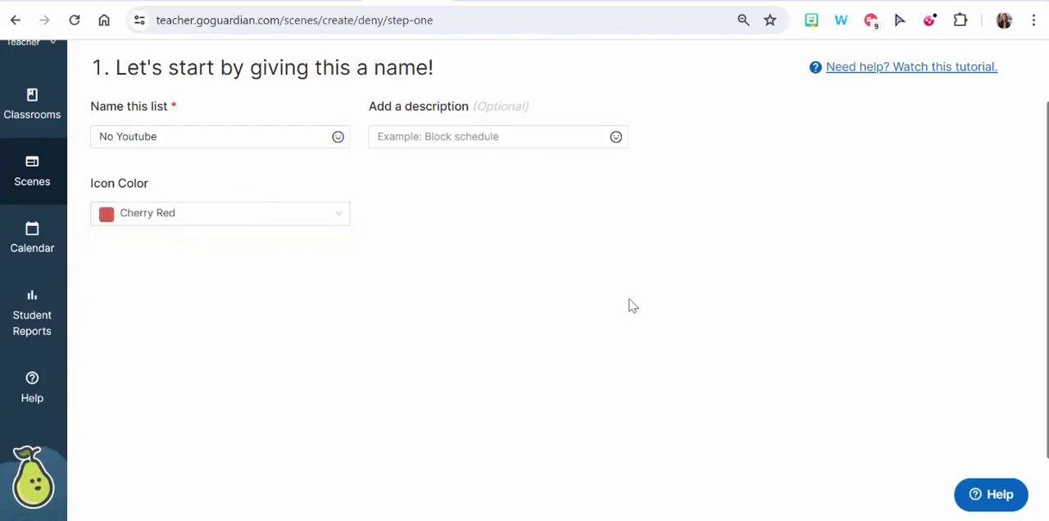
scroll(672, 305, up, 1)
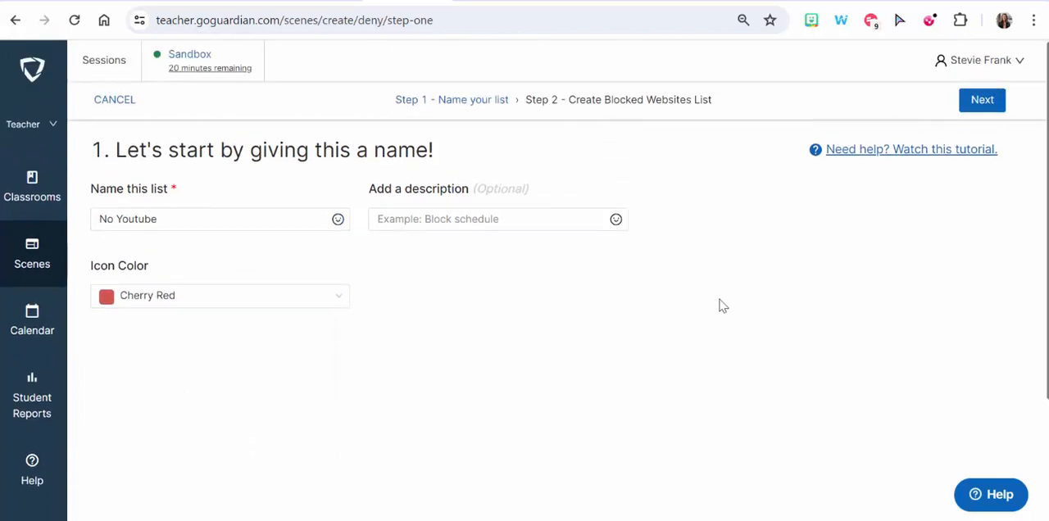
click(982, 100)
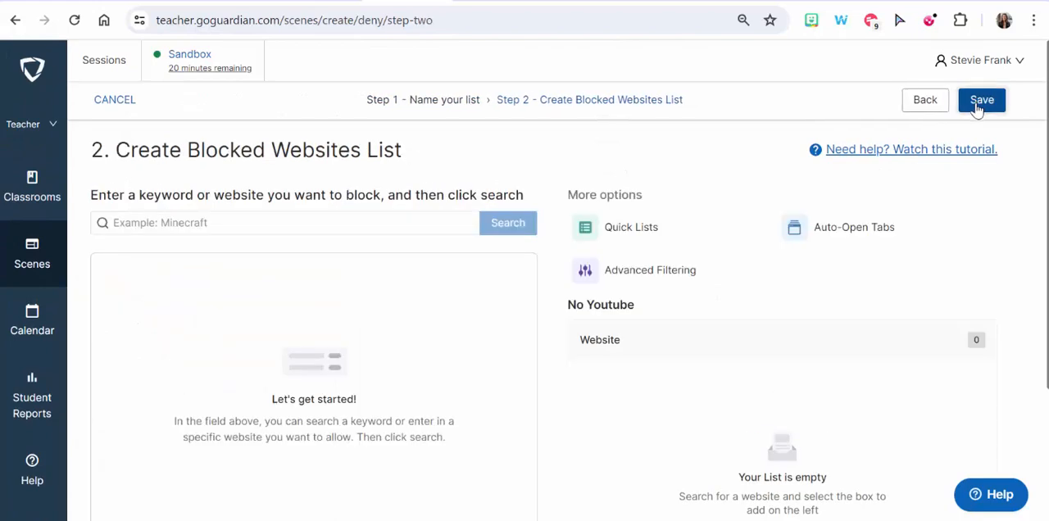
- Look through the Quick Lists available for the blocked websites list and close them
click(631, 228)
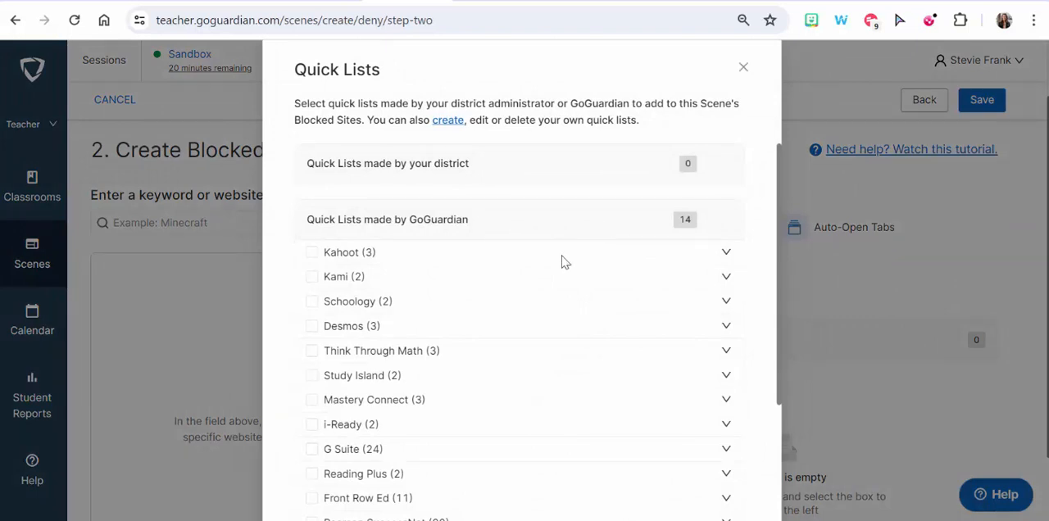
scroll(564, 262, down, 1)
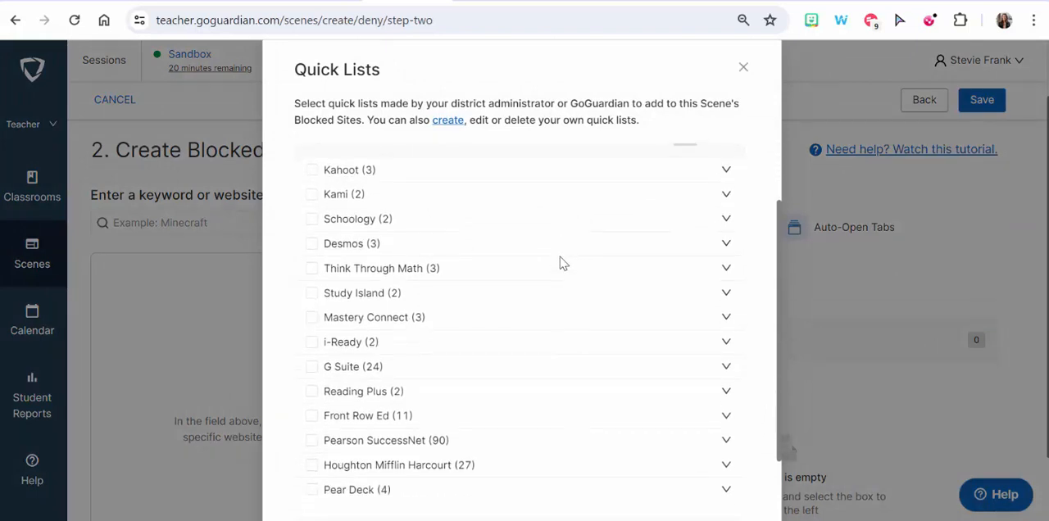
scroll(563, 263, down, 1)
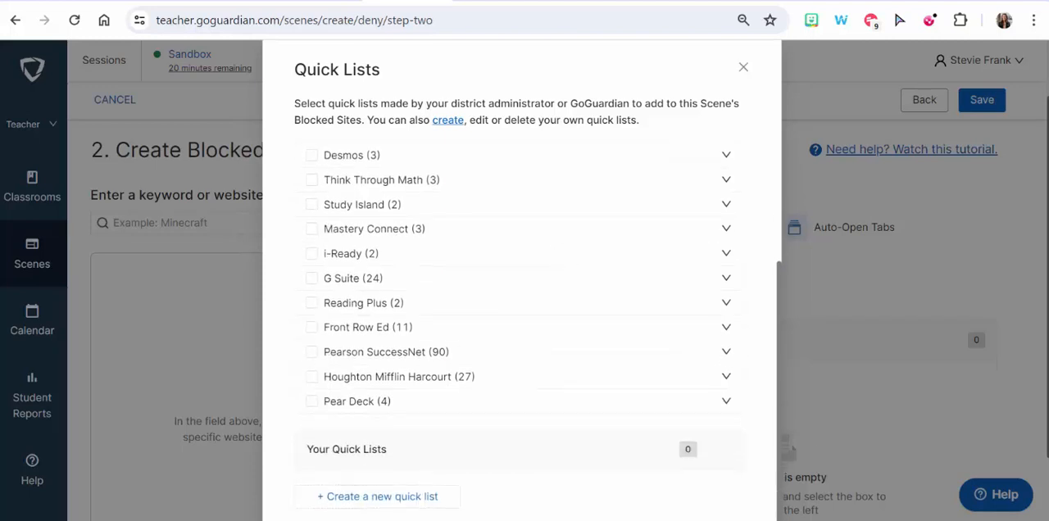
scroll(522, 312, up, 3)
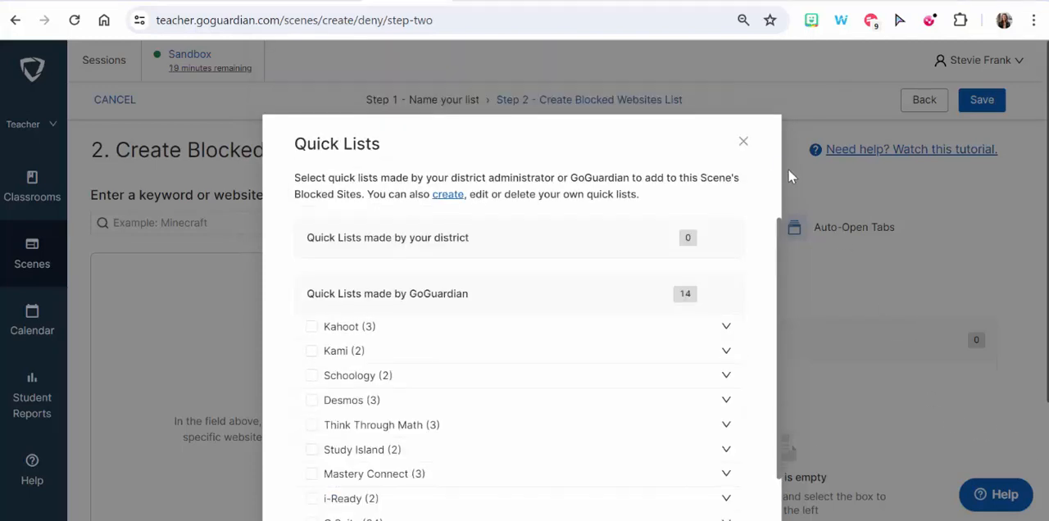
click(743, 142)
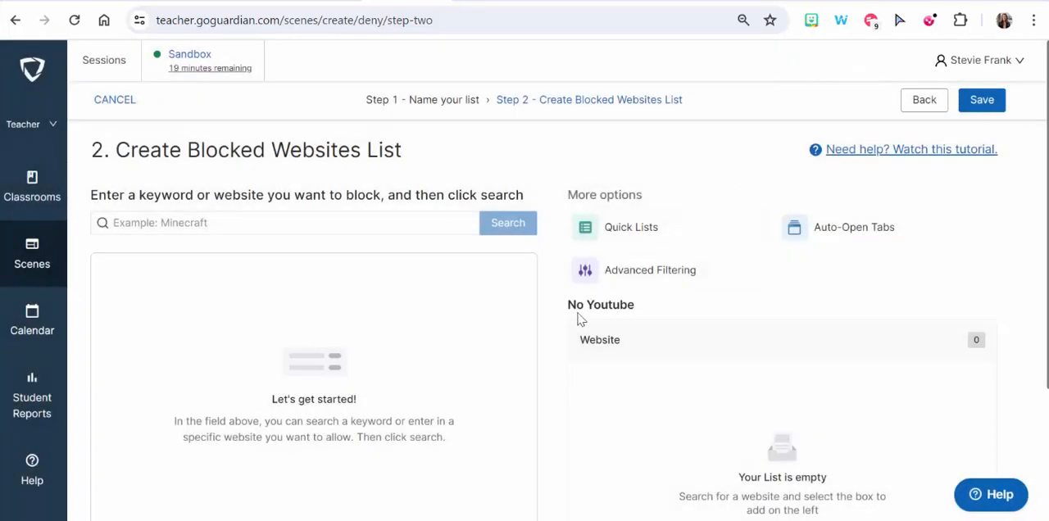
- Examine the Auto-Open Tabs option for the scene and close it without adding a website
click(871, 235)
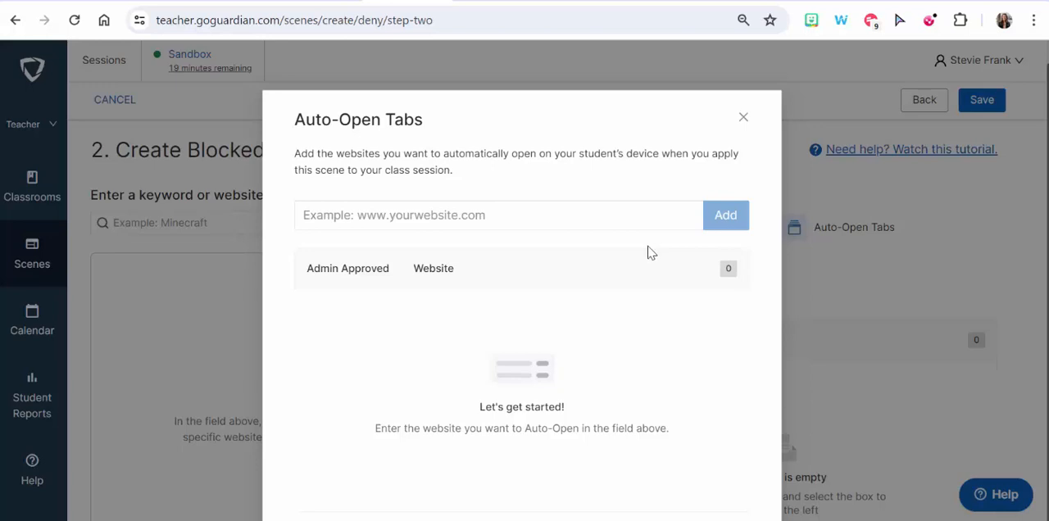
click(547, 215)
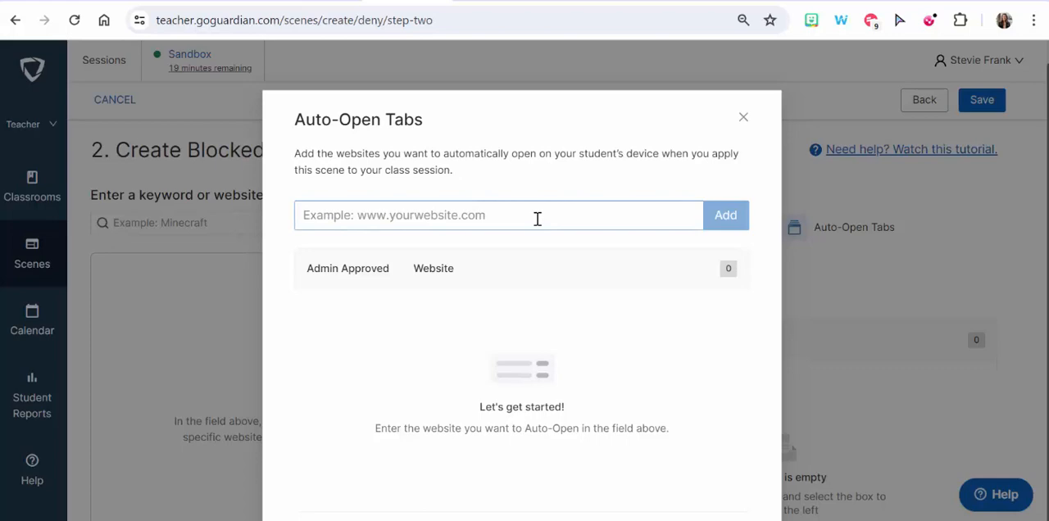
click(745, 117)
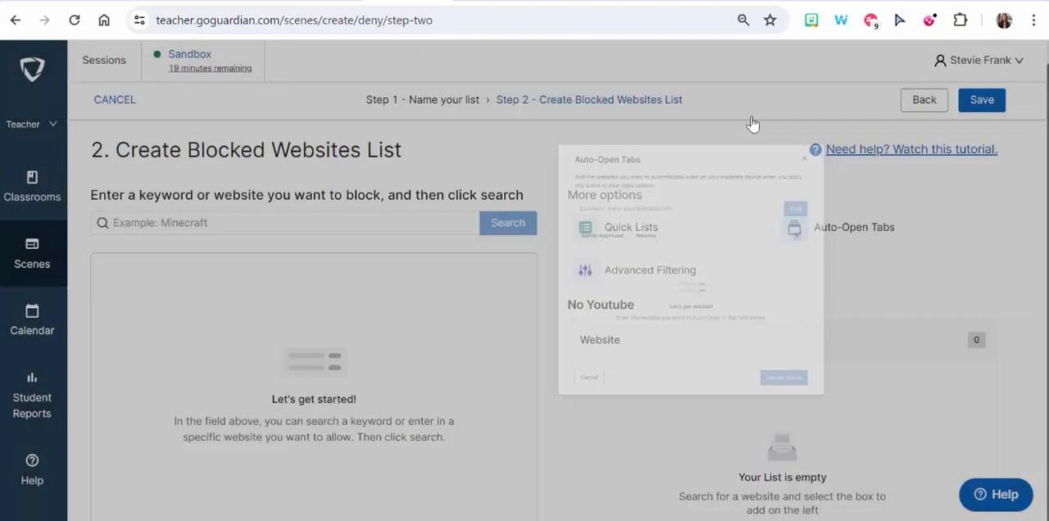
- Review the Advanced Filtering instructions and exception settings for the blocked websites list, and close them without adding an exception
click(671, 277)
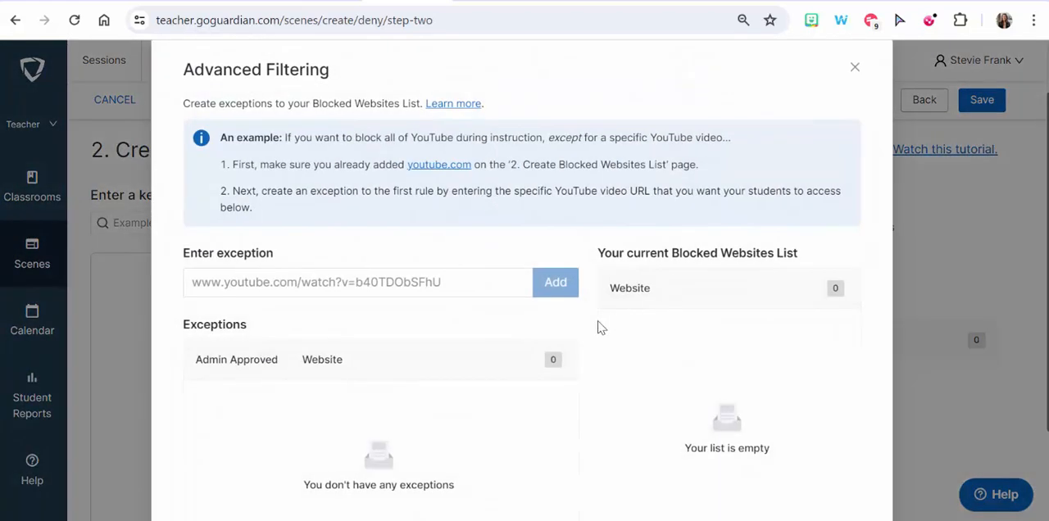
click(420, 294)
scroll(685, 300, down, 1)
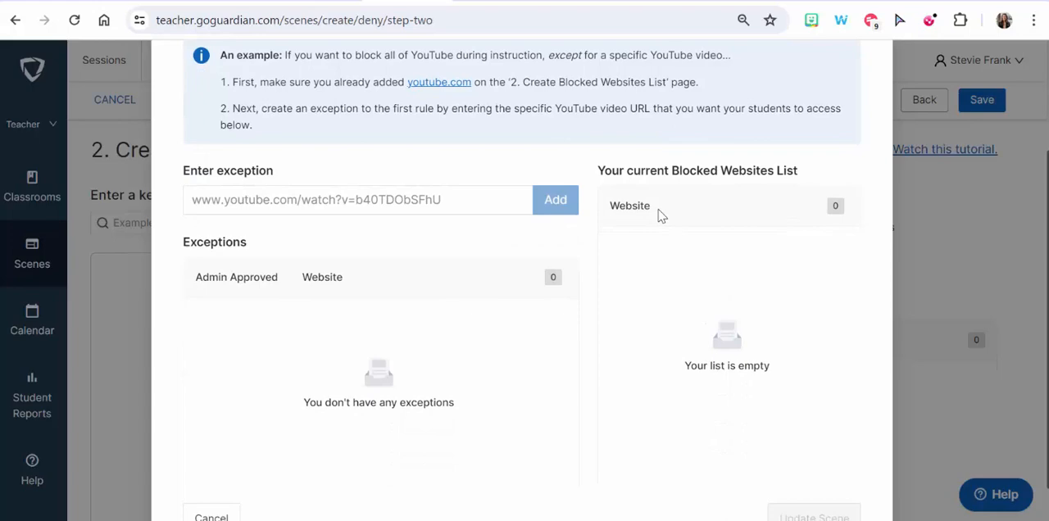
scroll(661, 216, down, 1)
scroll(607, 318, up, 3)
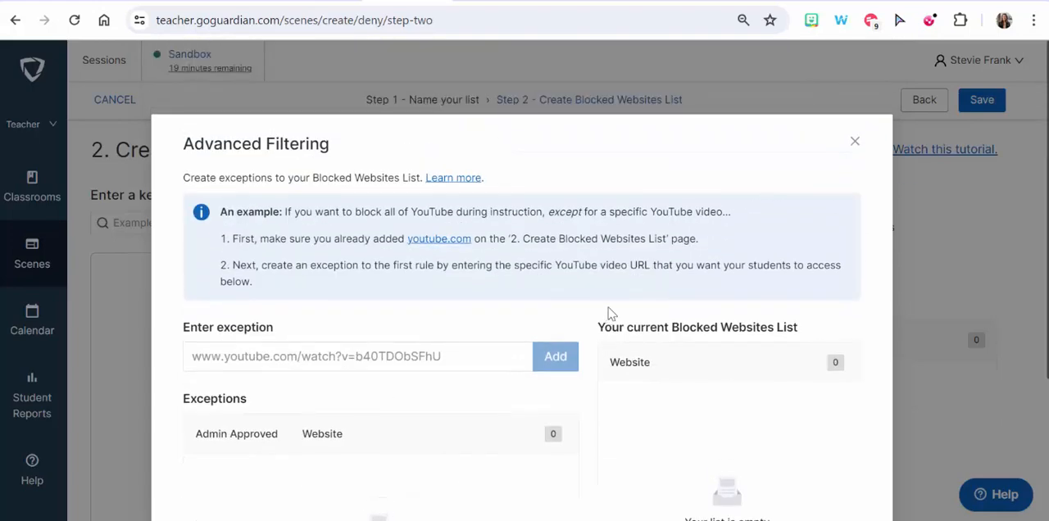
click(855, 142)
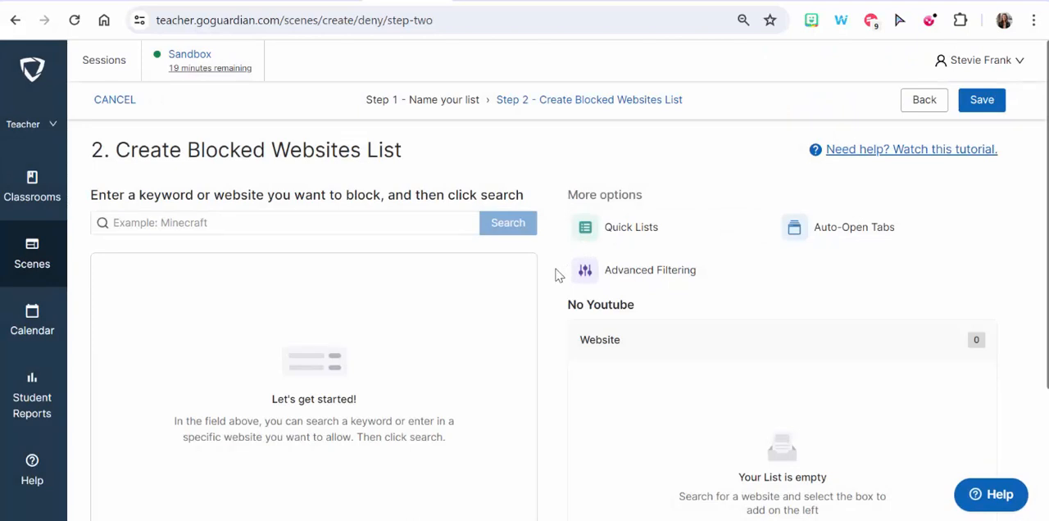
- Leave the unsaved blocked list for the Sandbox live session and end that session
click(191, 60)
click(598, 125)
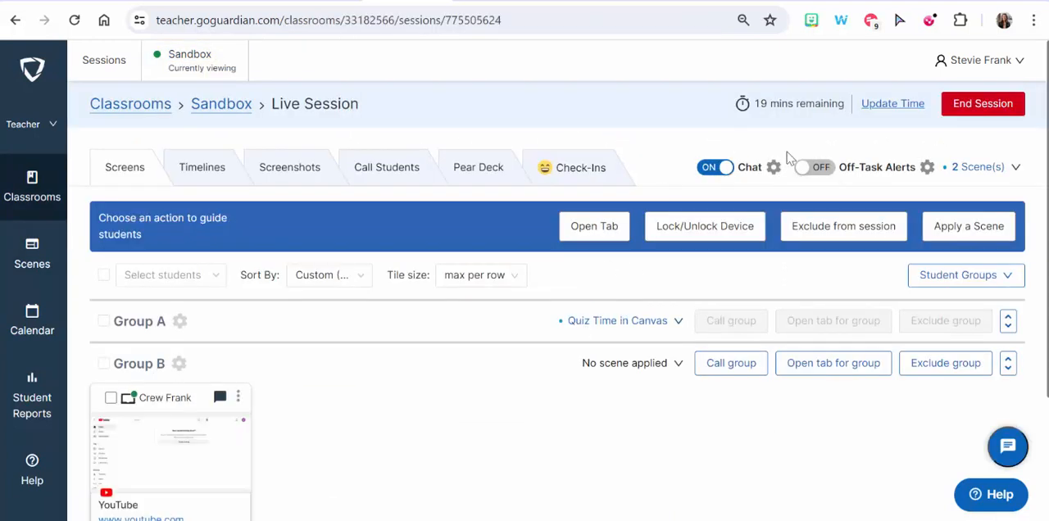
click(973, 113)
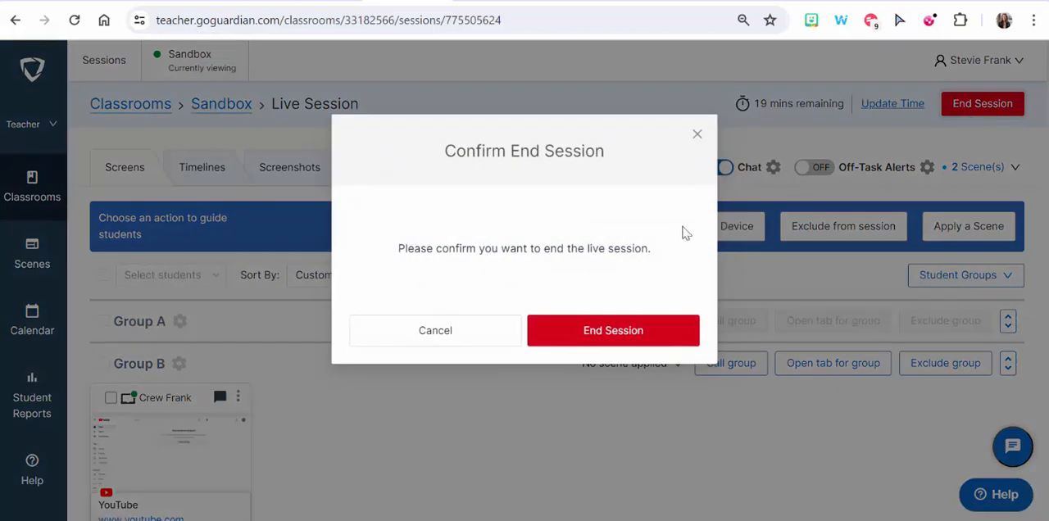
click(638, 332)
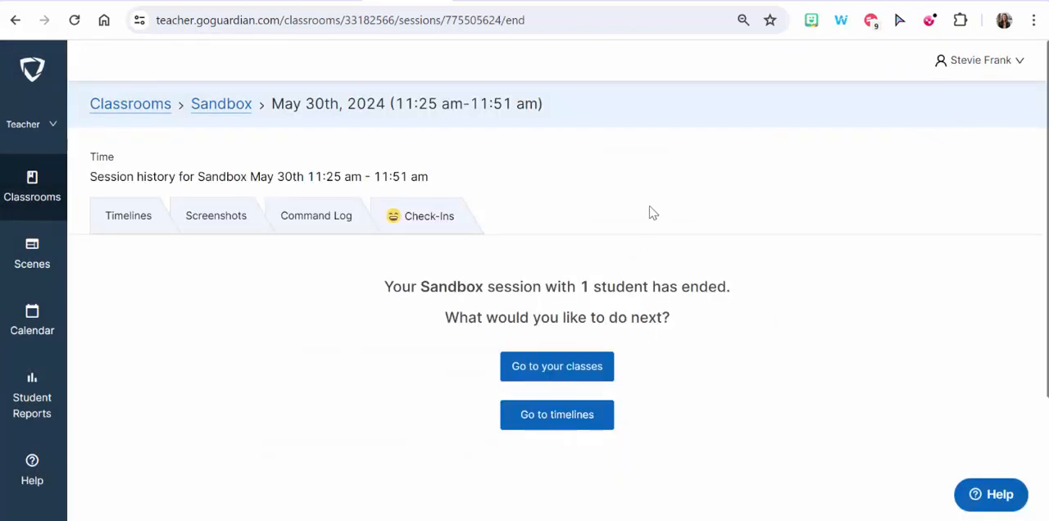